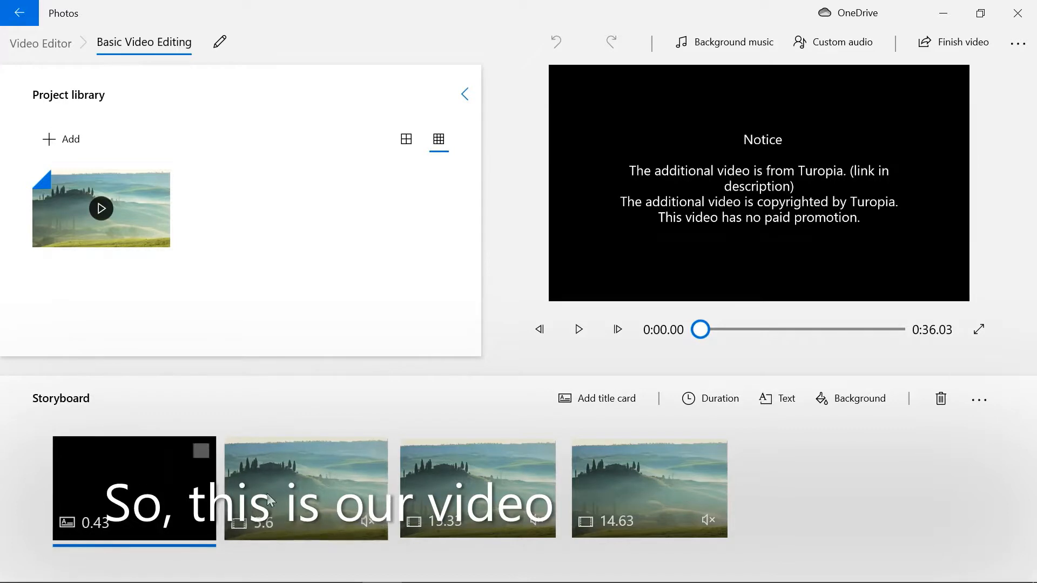
# Look through the storyboard's three video clips in order and return to the opening title card.
pyautogui.click(302, 499)
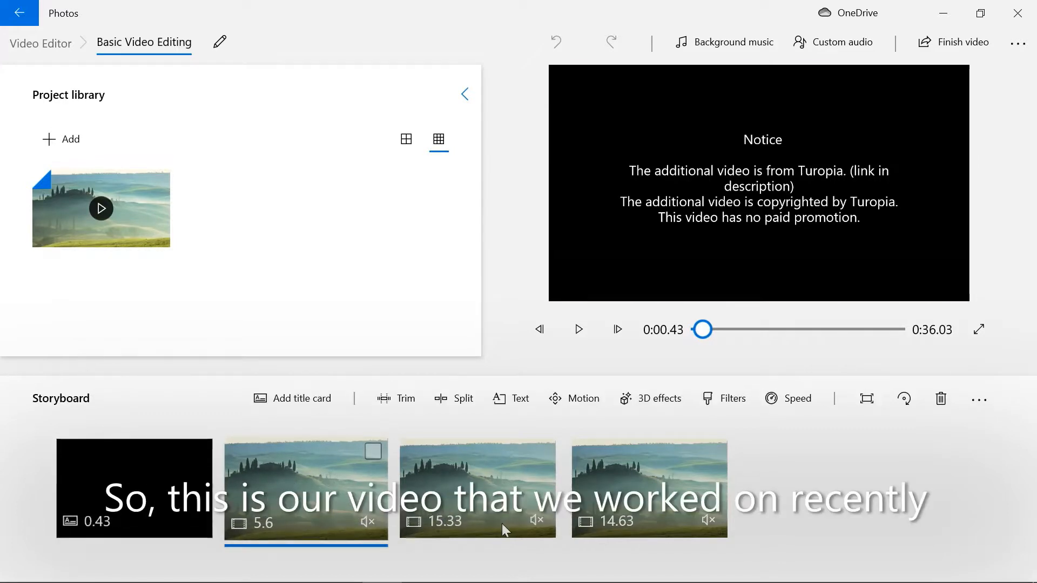
pyautogui.click(503, 525)
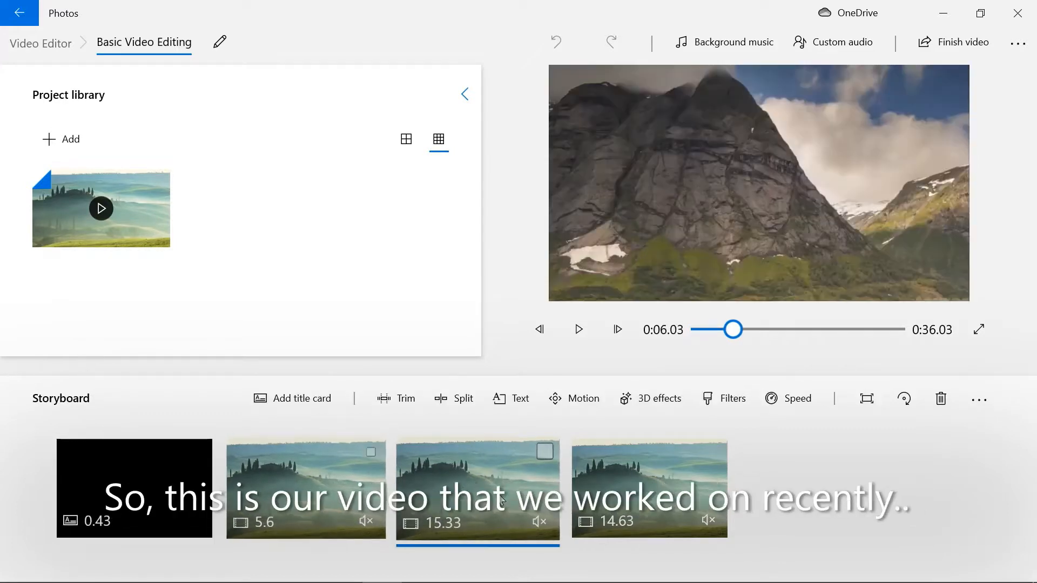
pyautogui.click(599, 505)
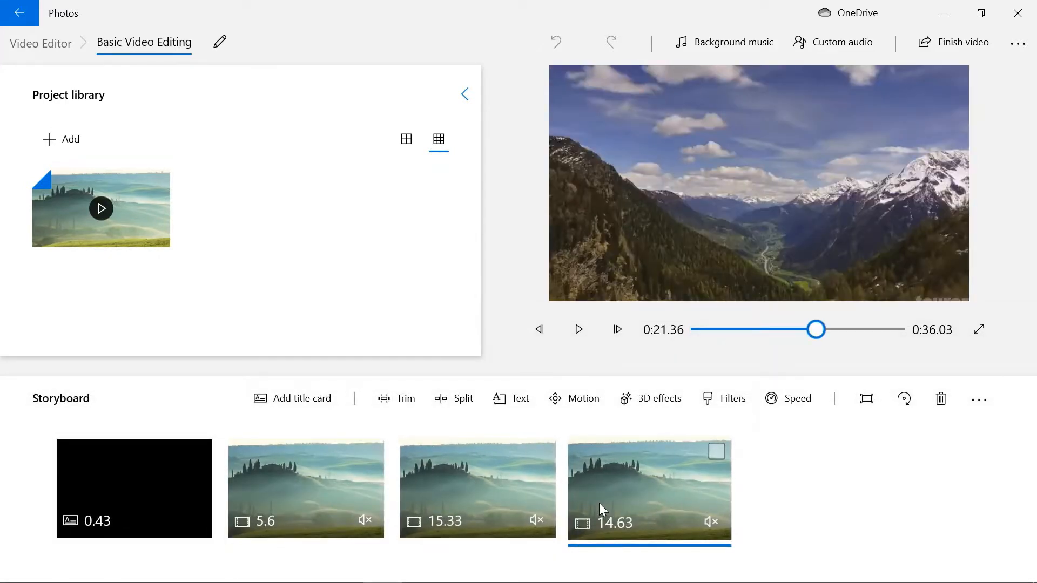
pyautogui.click(73, 482)
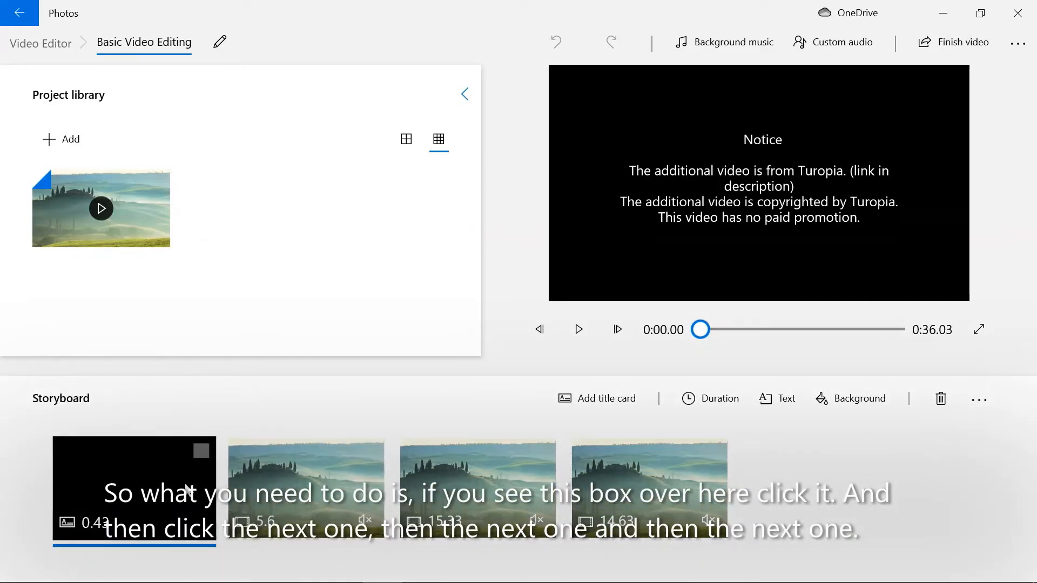
# Mark the title card and all three video clips in the storyboard, keeping the title card as the current item.
pyautogui.click(201, 451)
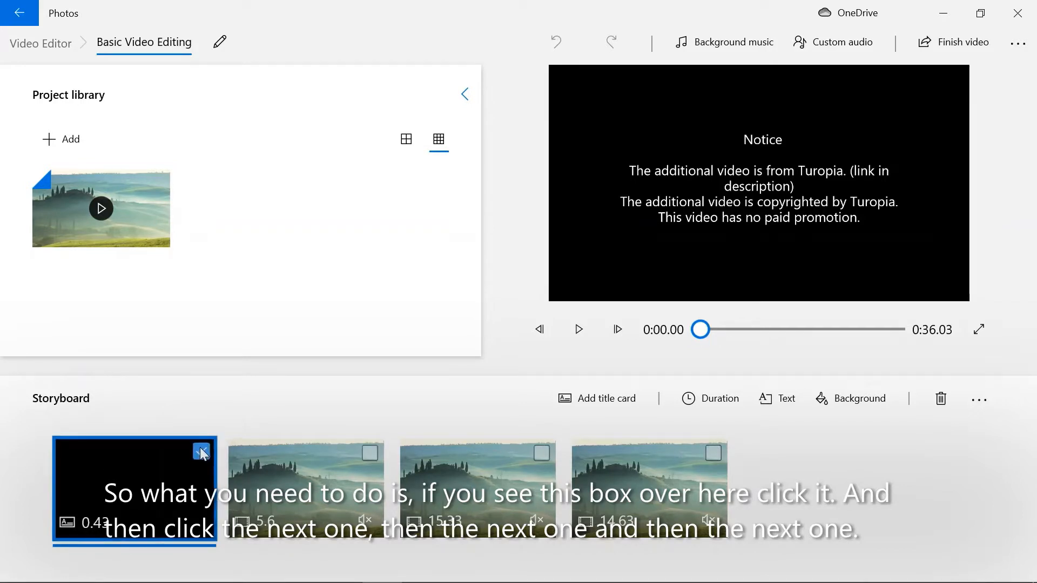
pyautogui.click(373, 452)
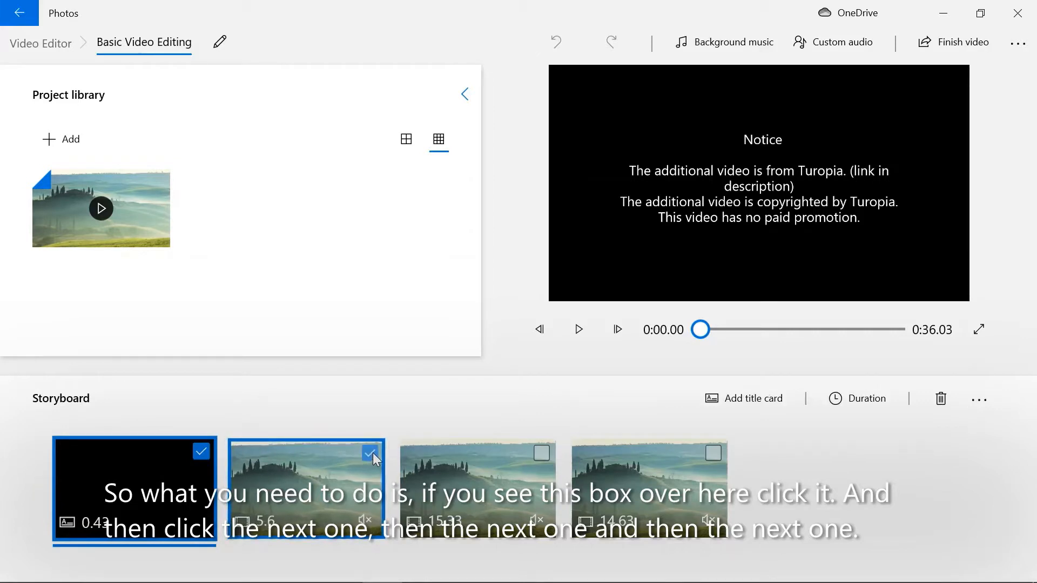
pyautogui.click(551, 449)
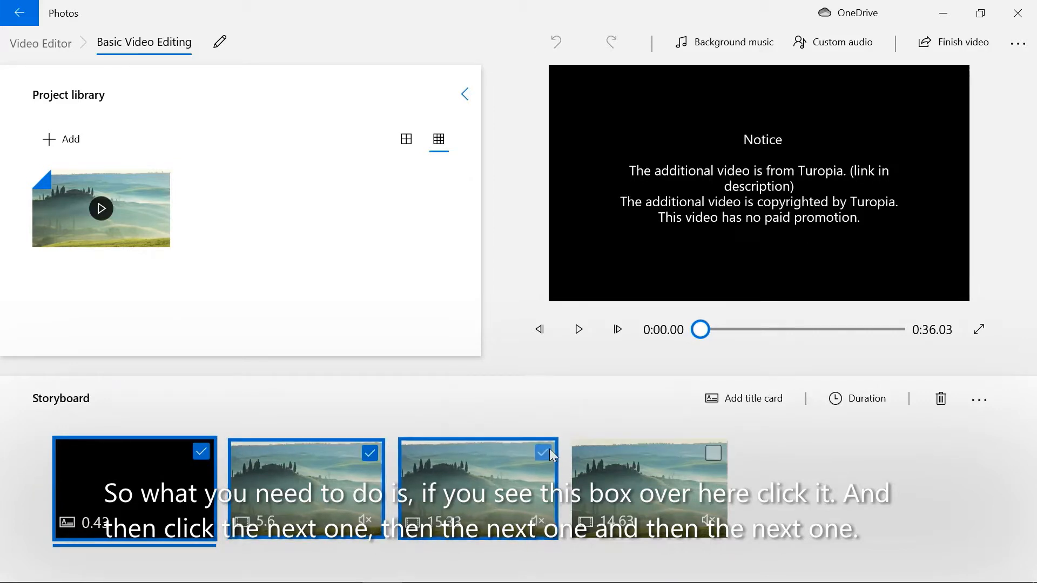
pyautogui.click(715, 453)
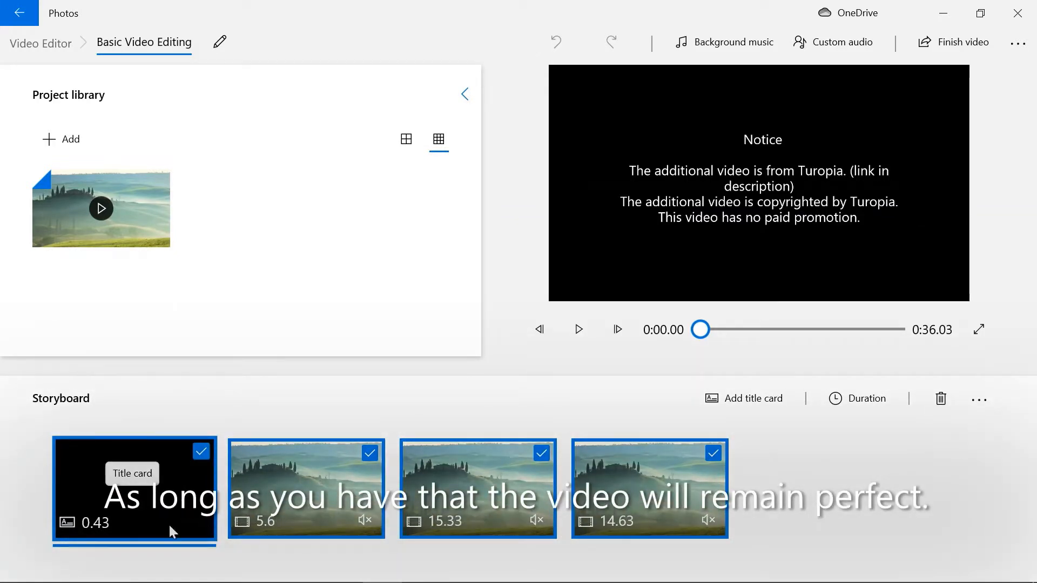
pyautogui.click(285, 510)
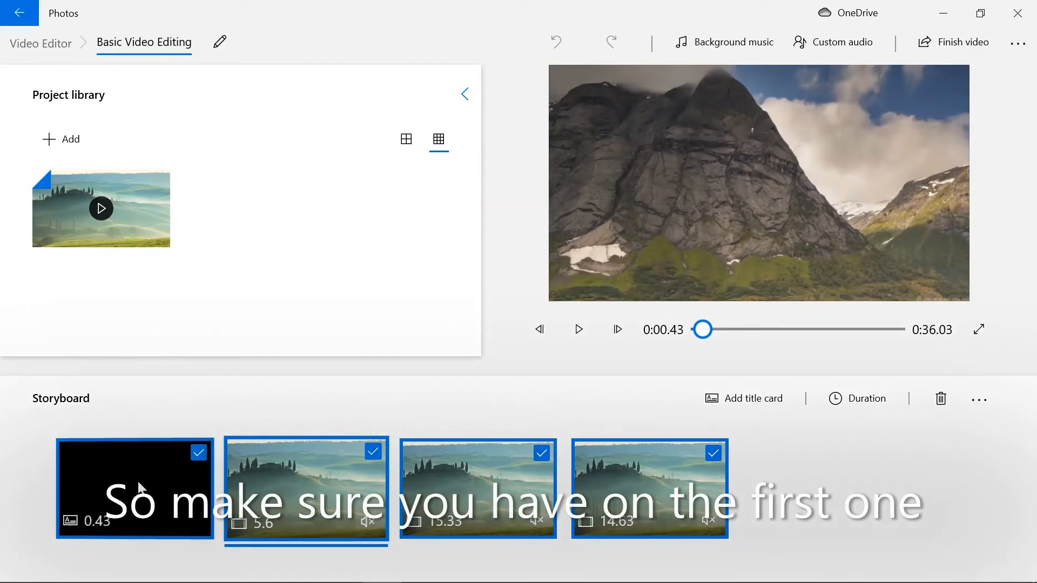
pyautogui.click(147, 524)
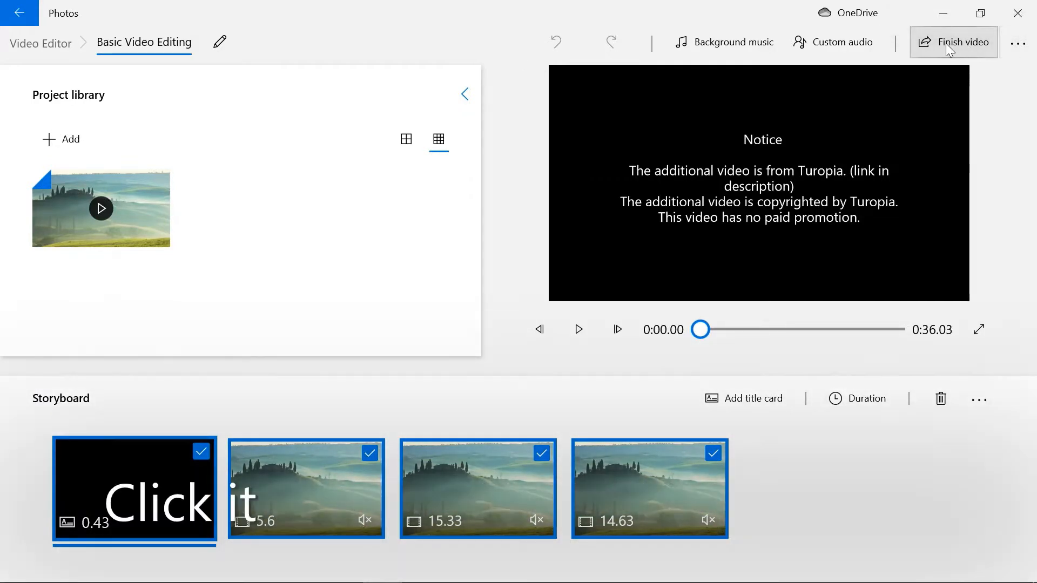
# Set the finished video's quality to High 1080p (recommended) and enable hardware-accelerated encoding.
pyautogui.click(945, 43)
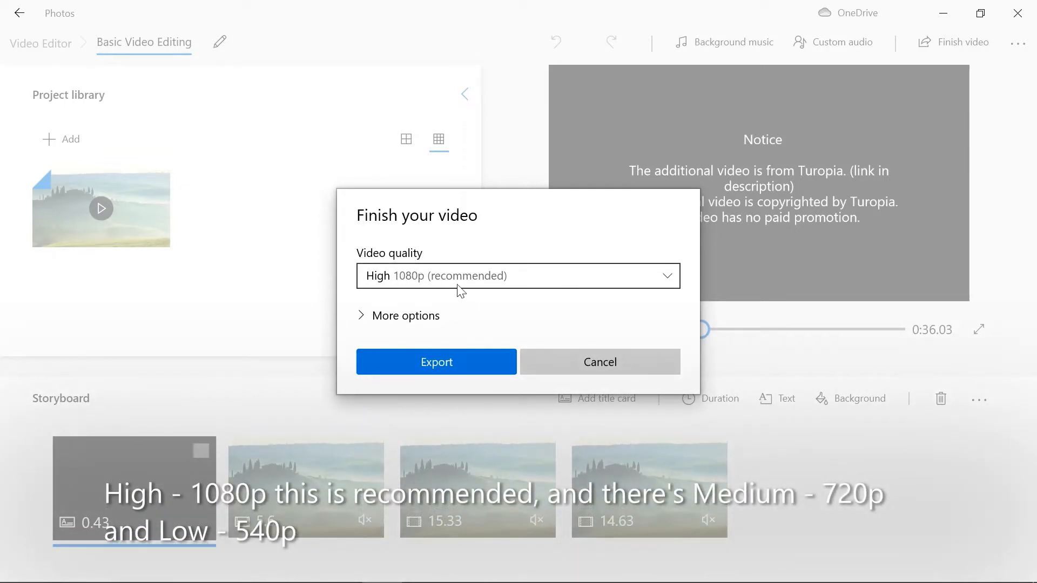
pyautogui.click(493, 284)
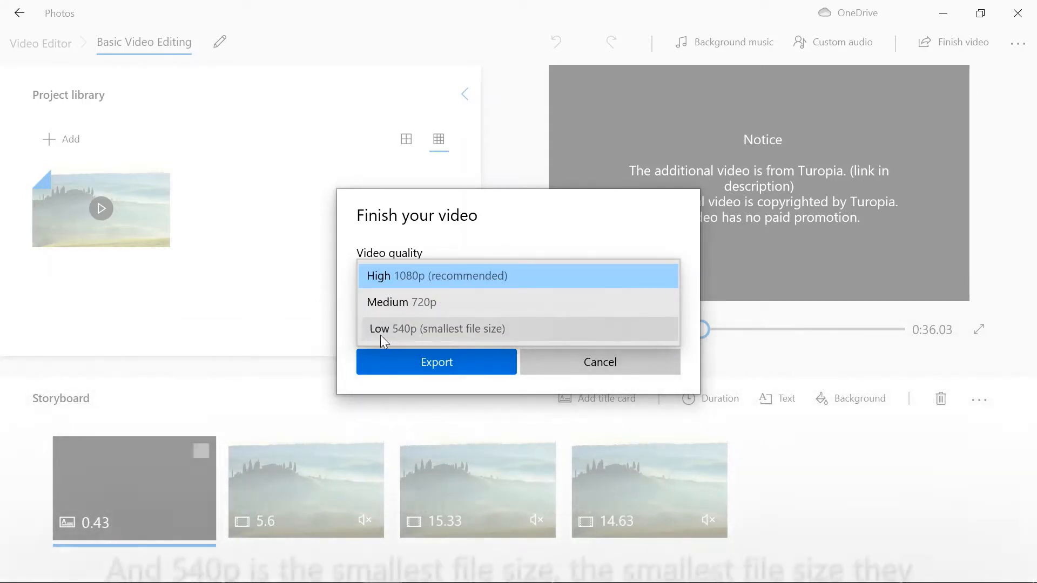
pyautogui.click(380, 335)
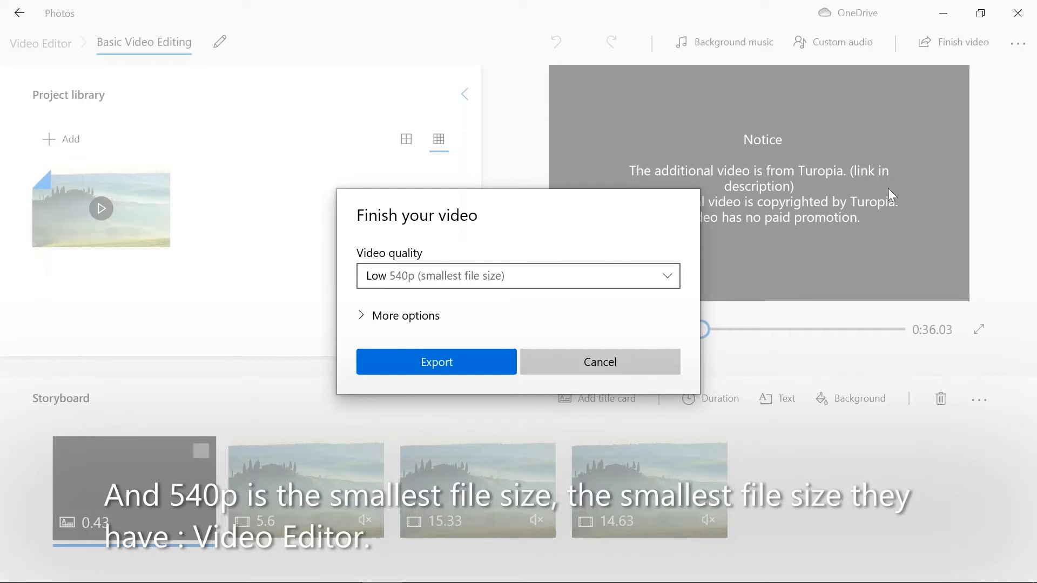
pyautogui.scroll(2, 452, 274)
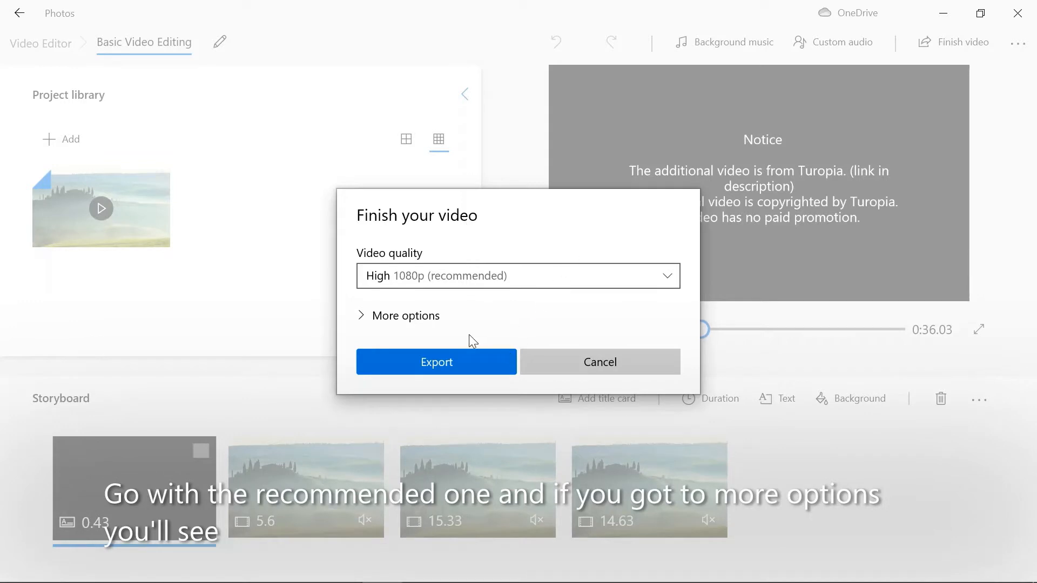
pyautogui.click(416, 323)
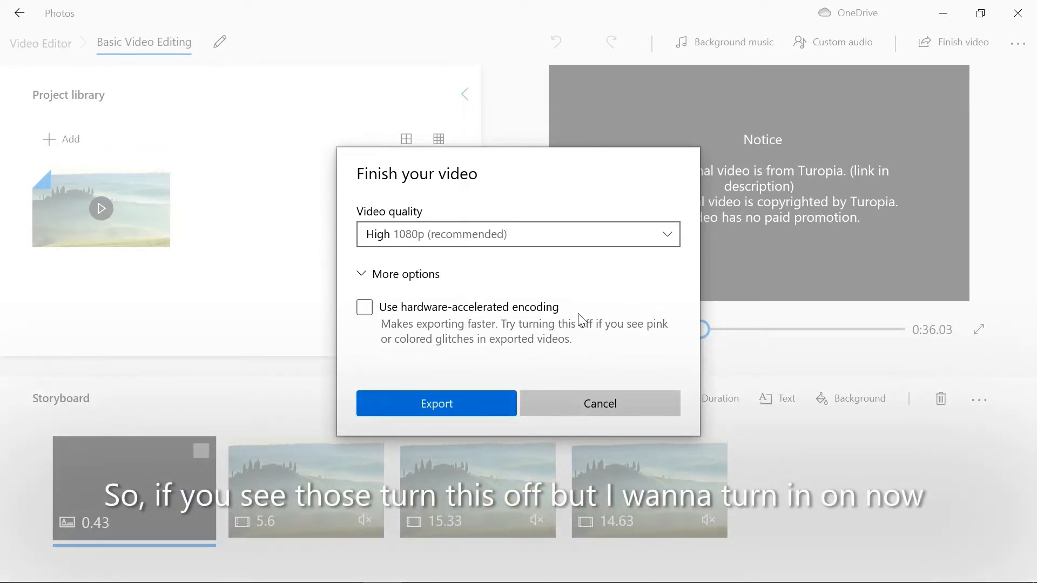
pyautogui.click(365, 308)
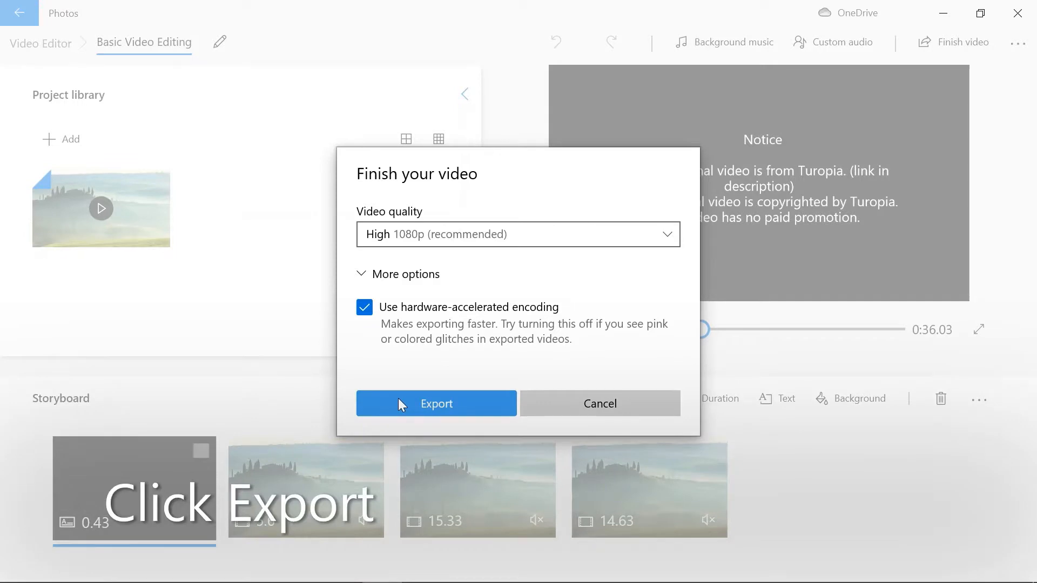
# Export the video into the "created videos" folder under the file name "Basic Video Editing".
pyautogui.click(398, 399)
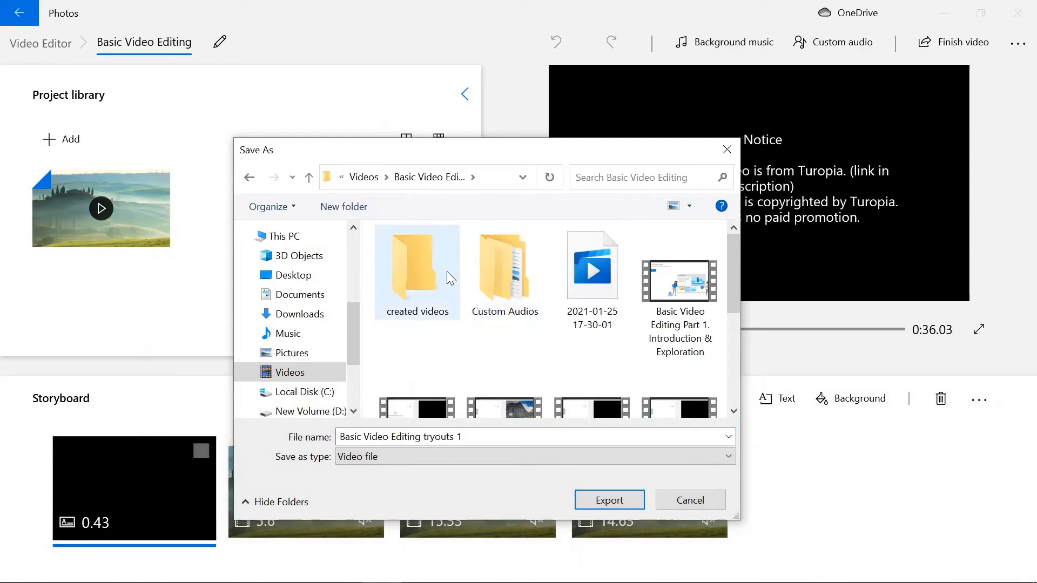
pyautogui.doubleClick(446, 272)
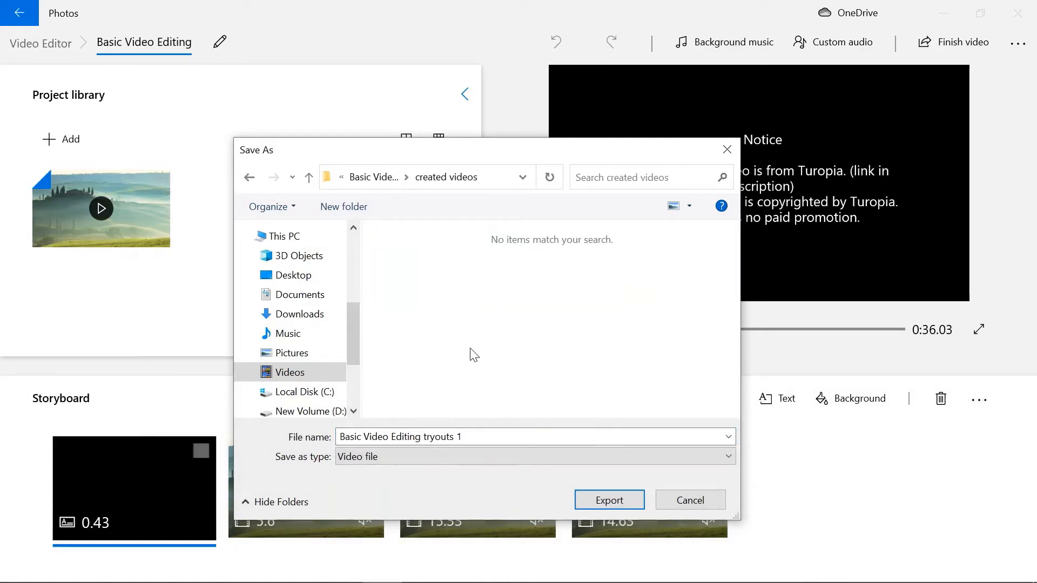
pyautogui.click(432, 436)
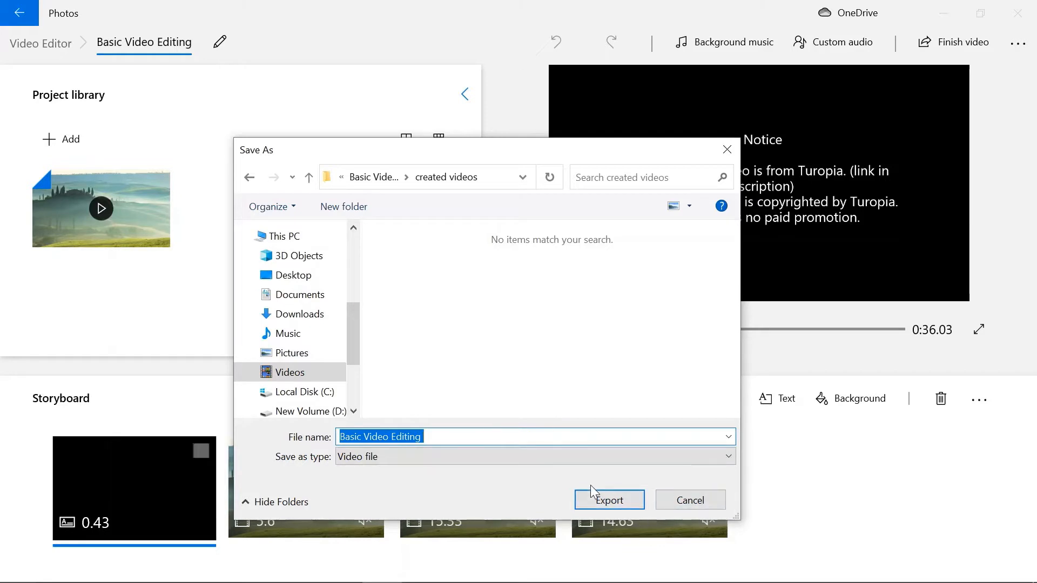
pyautogui.click(607, 503)
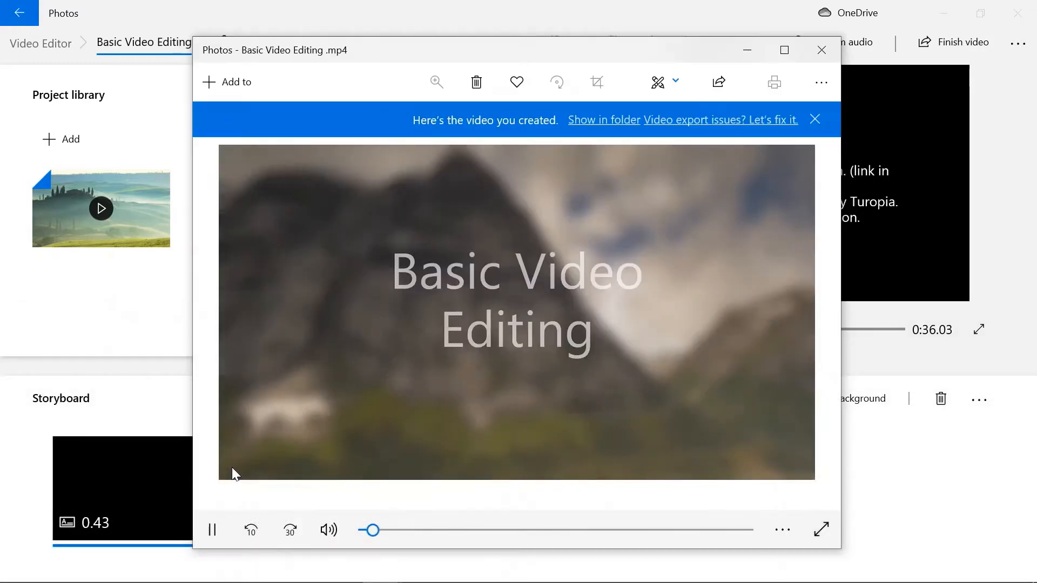
# Rewind the exported video to the beginning, watch it through, and close its player window.
pyautogui.click(329, 530)
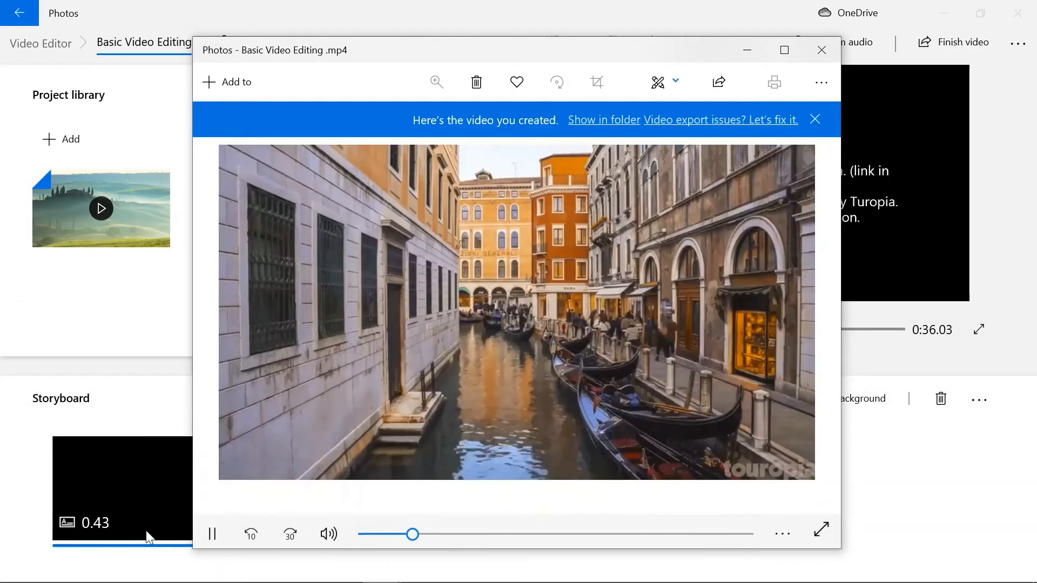
pyautogui.click(212, 530)
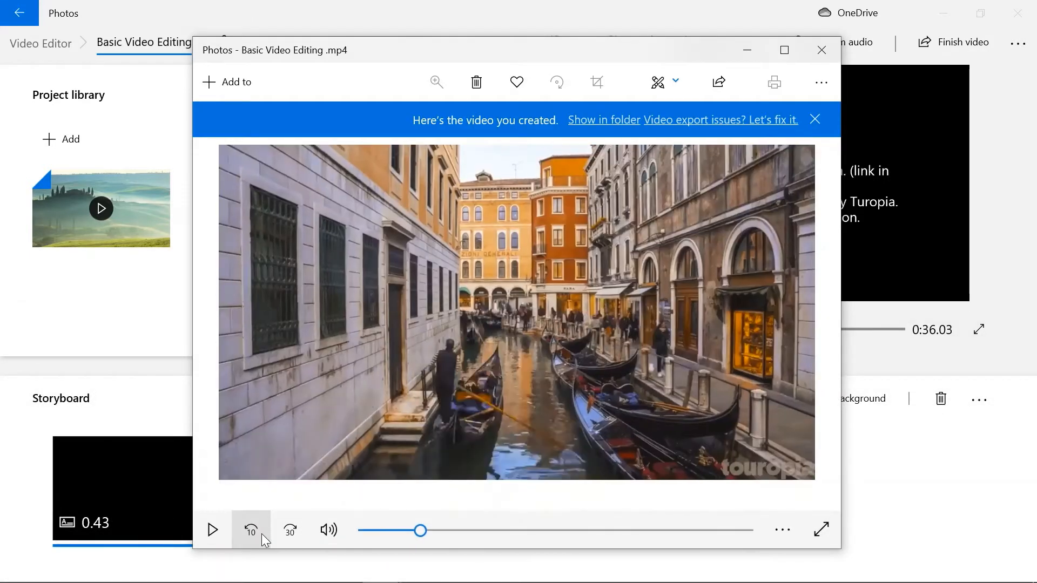
pyautogui.click(251, 530)
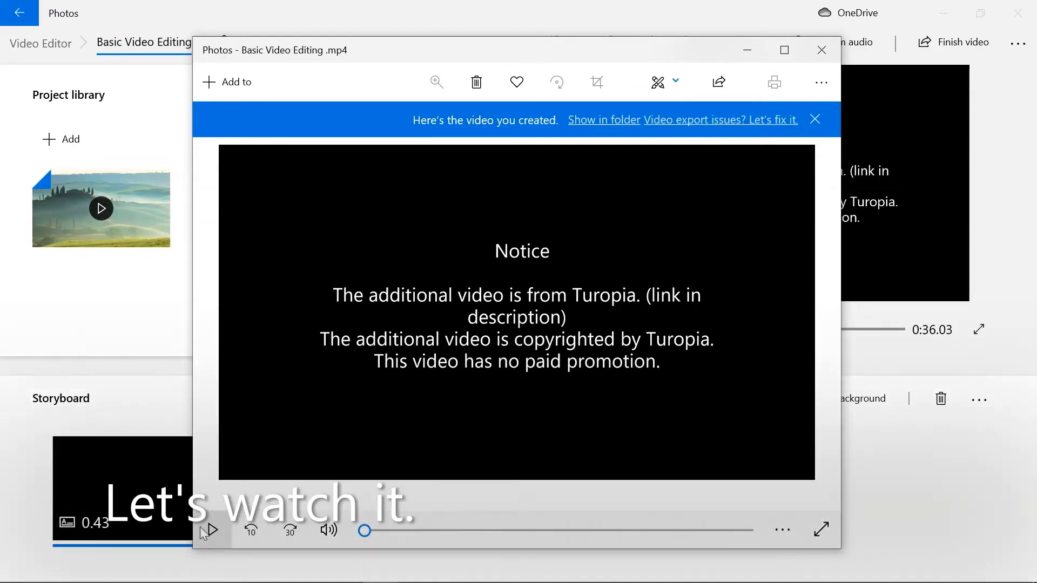
pyautogui.click(217, 522)
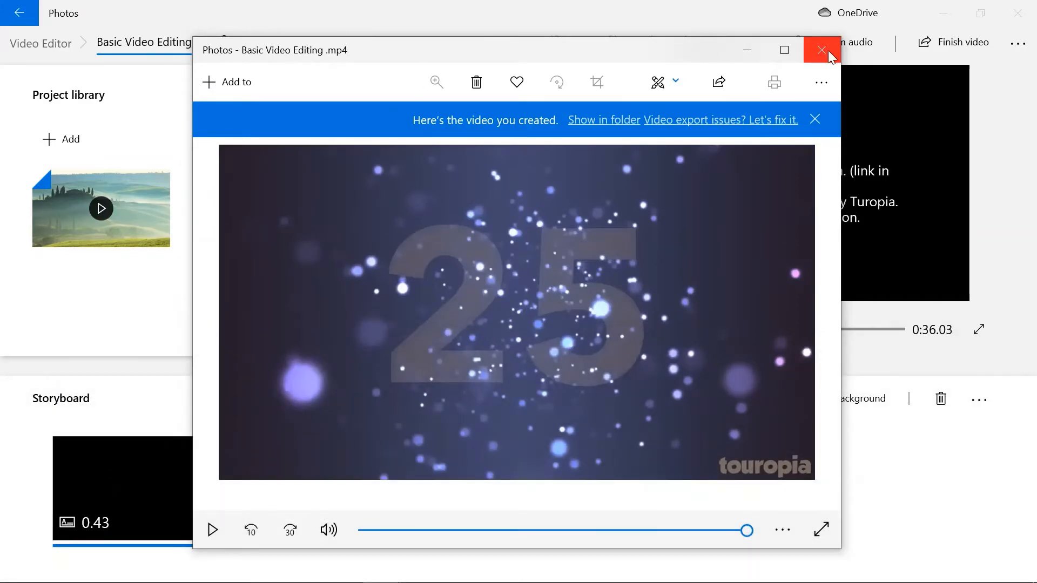
pyautogui.click(828, 50)
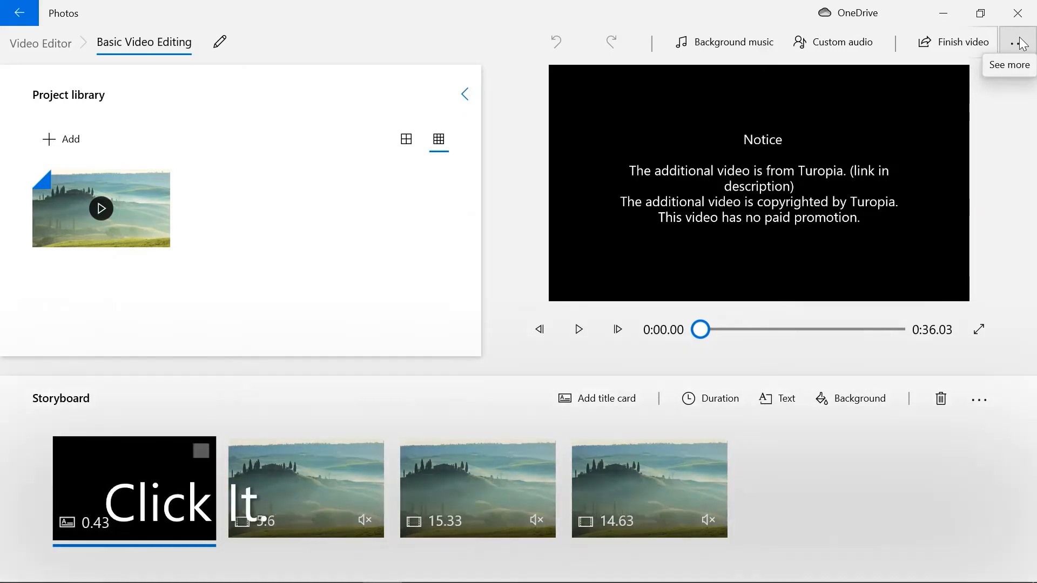
# Duplicate the project under the name "Basic Video Editing Copy".
pyautogui.click(1018, 43)
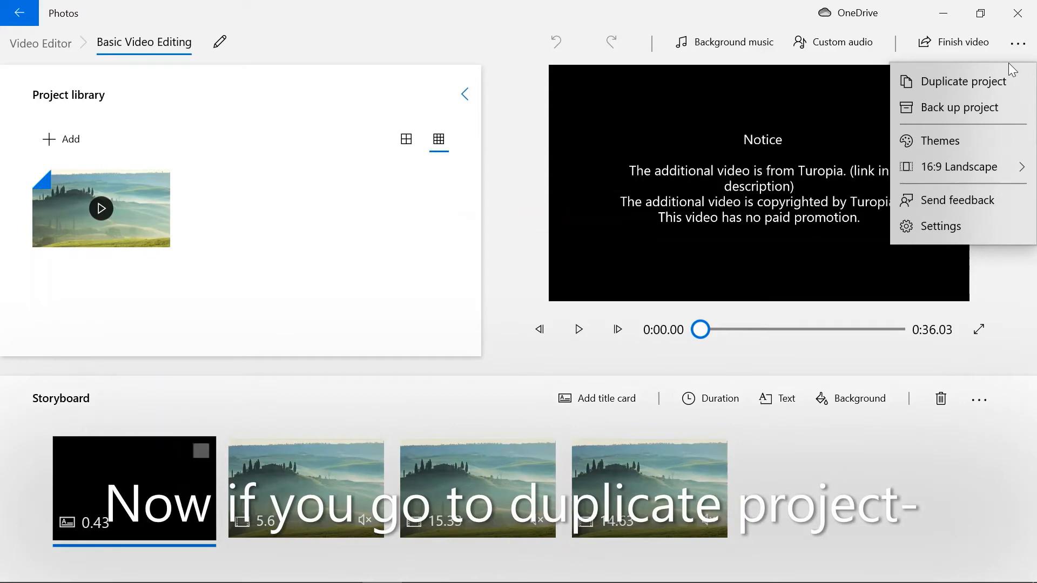
pyautogui.click(1013, 81)
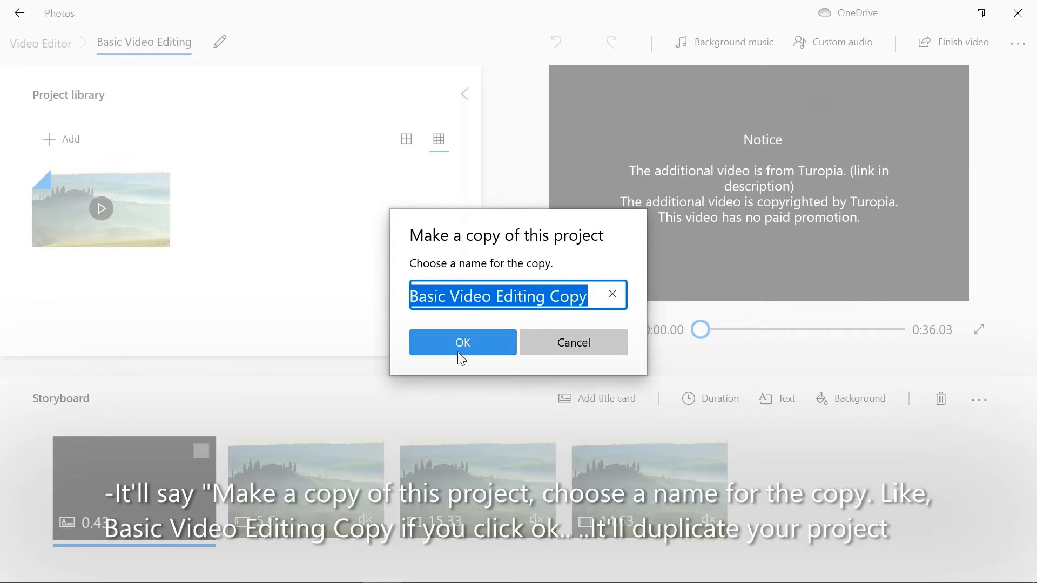
pyautogui.click(473, 354)
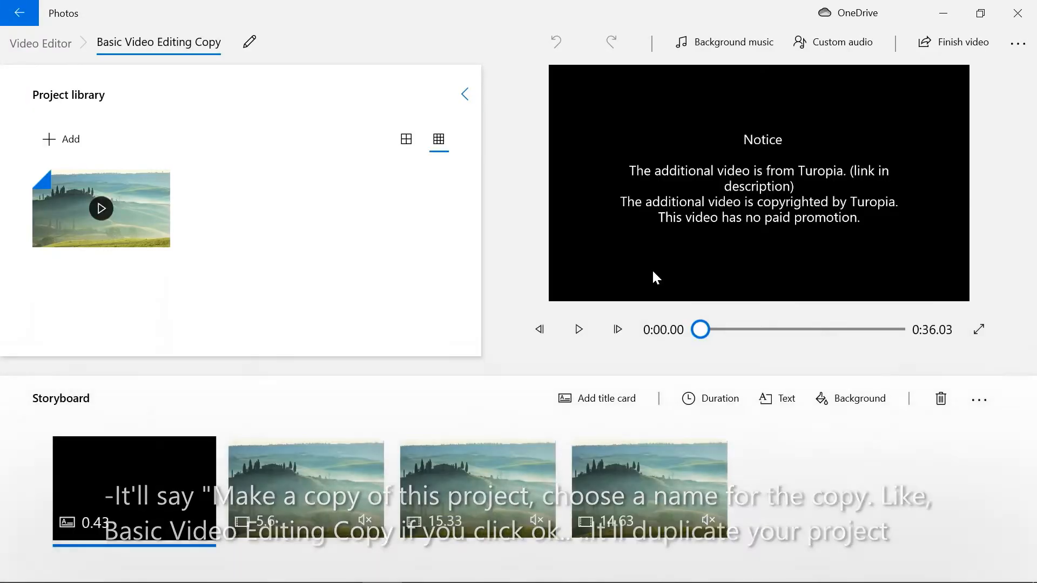
pyautogui.click(1000, 47)
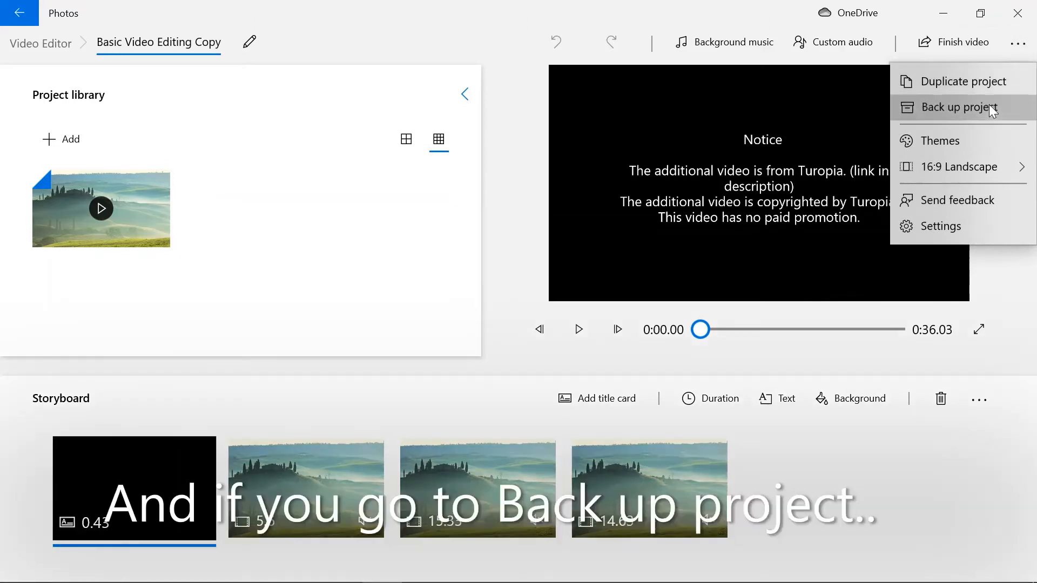
pyautogui.click(992, 110)
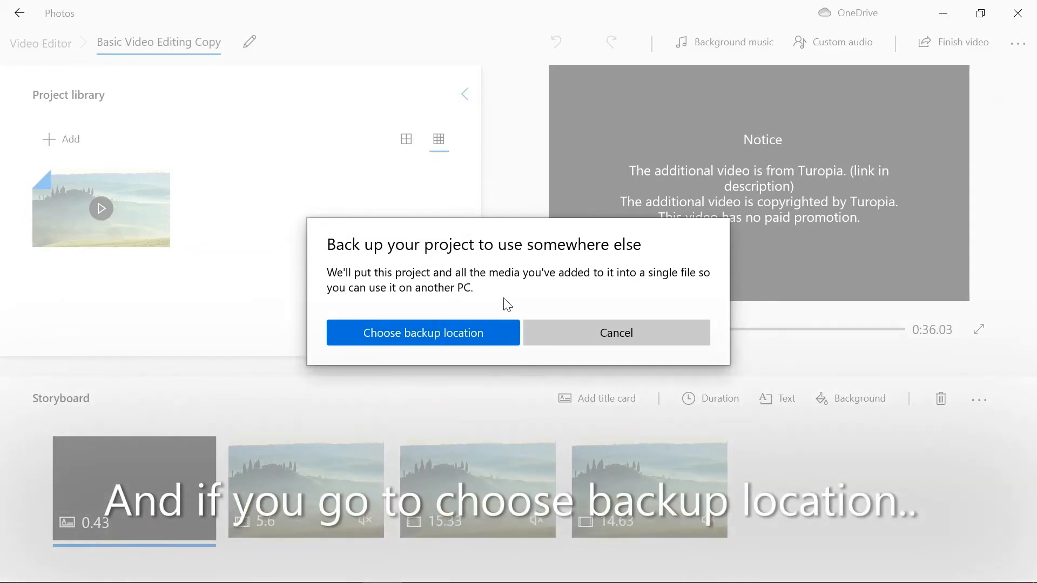
pyautogui.click(486, 335)
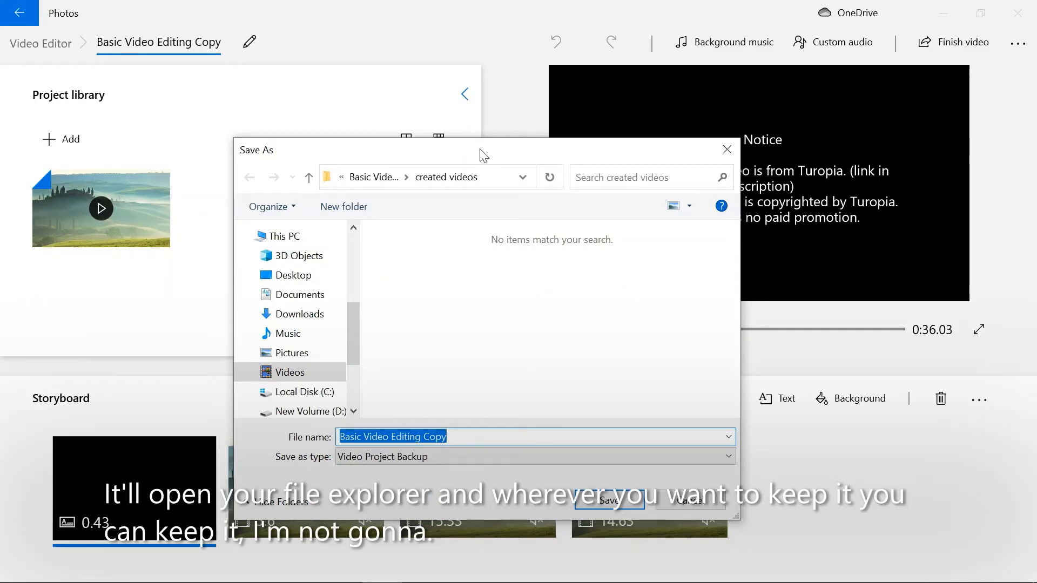
pyautogui.click(693, 502)
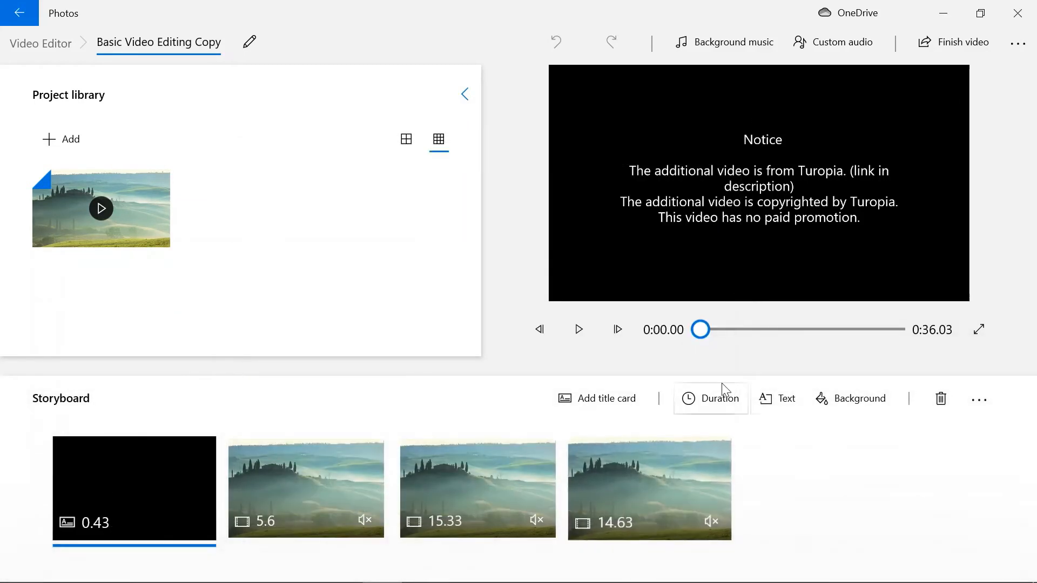
# Open the project's theme options and preview the Adventure theme's sample video.
pyautogui.click(1020, 44)
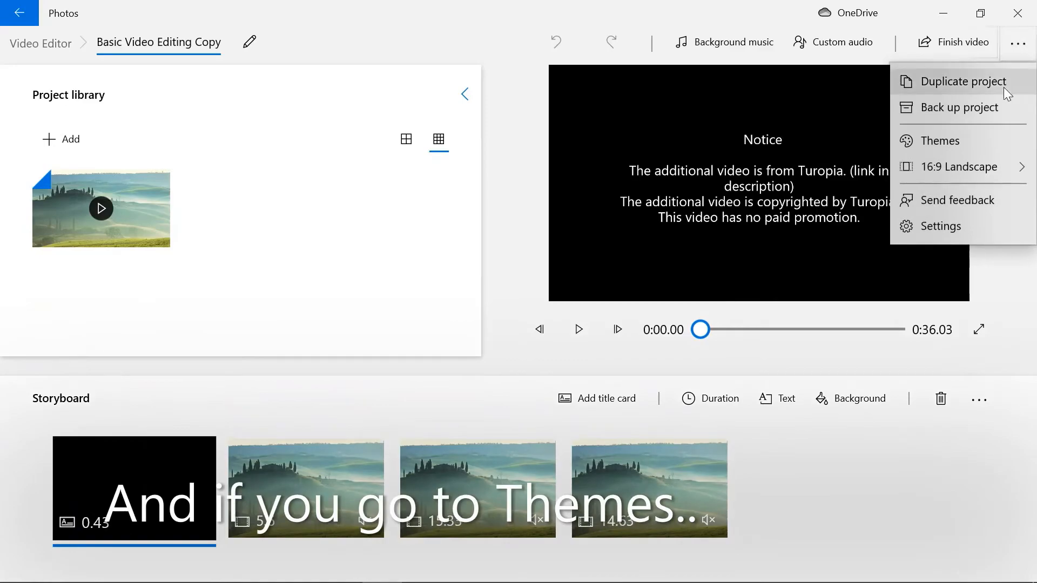
pyautogui.click(968, 142)
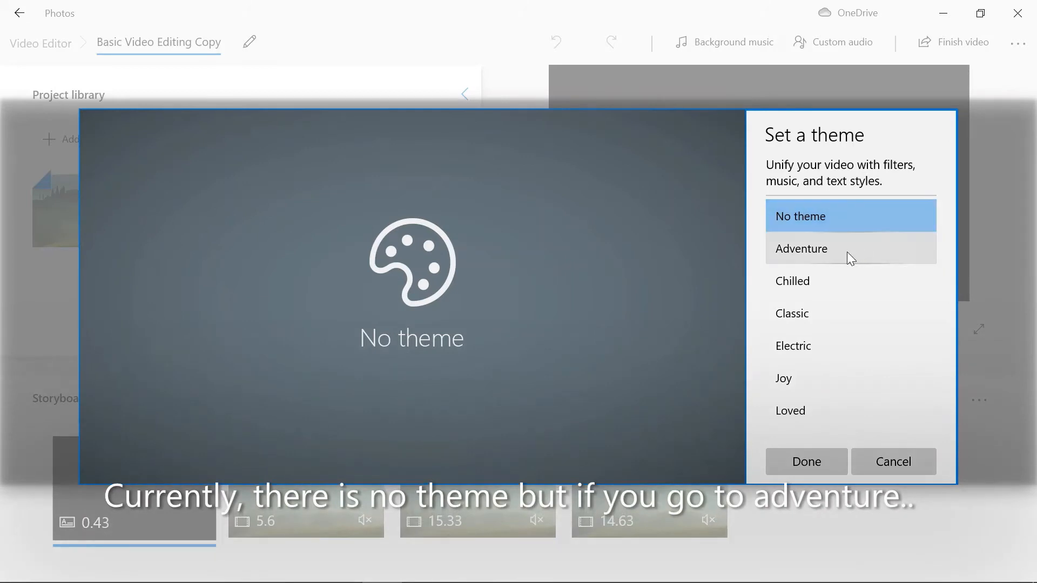
pyautogui.click(825, 252)
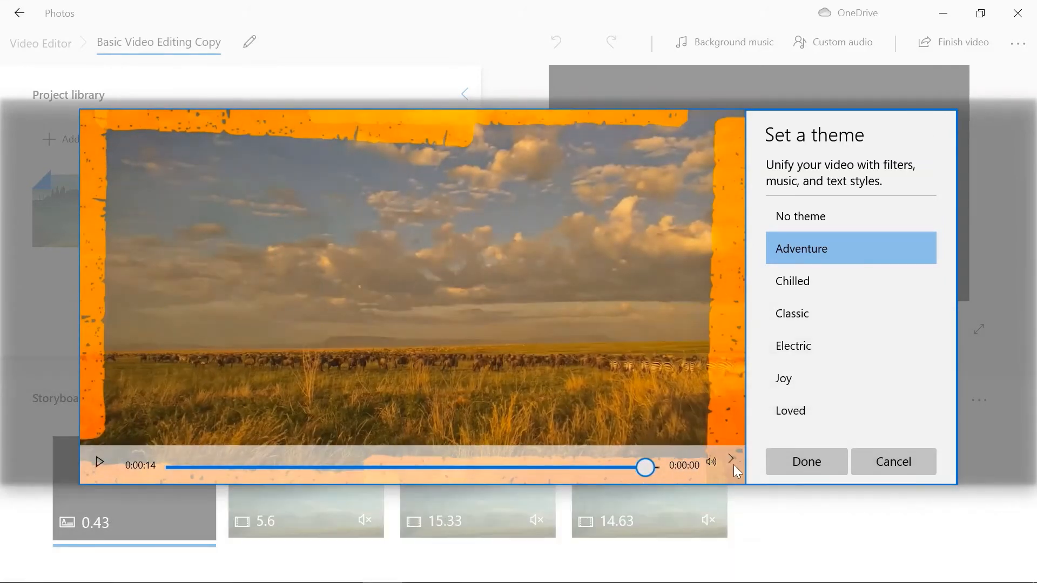
pyautogui.click(718, 463)
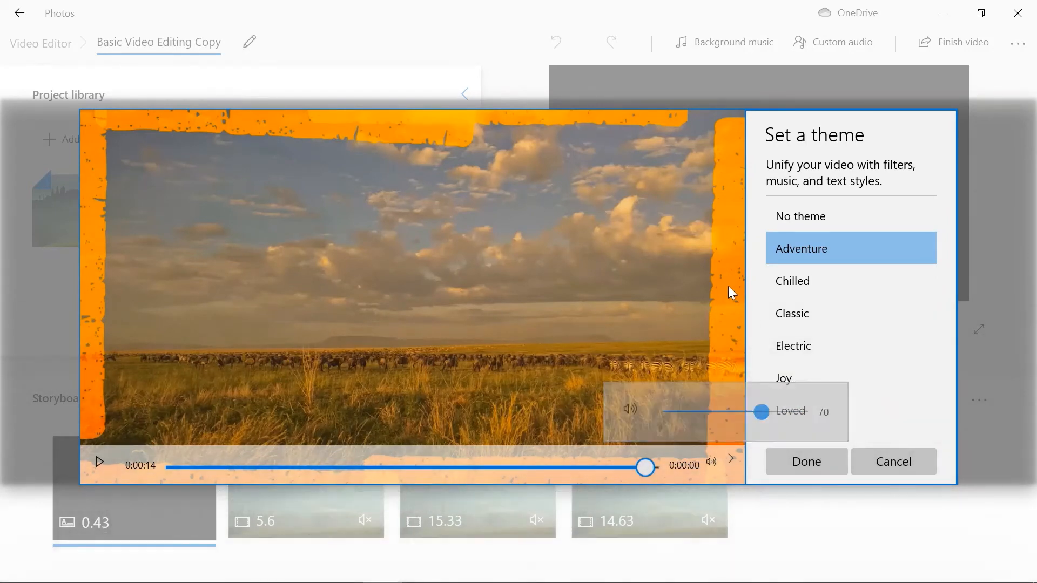
pyautogui.click(99, 464)
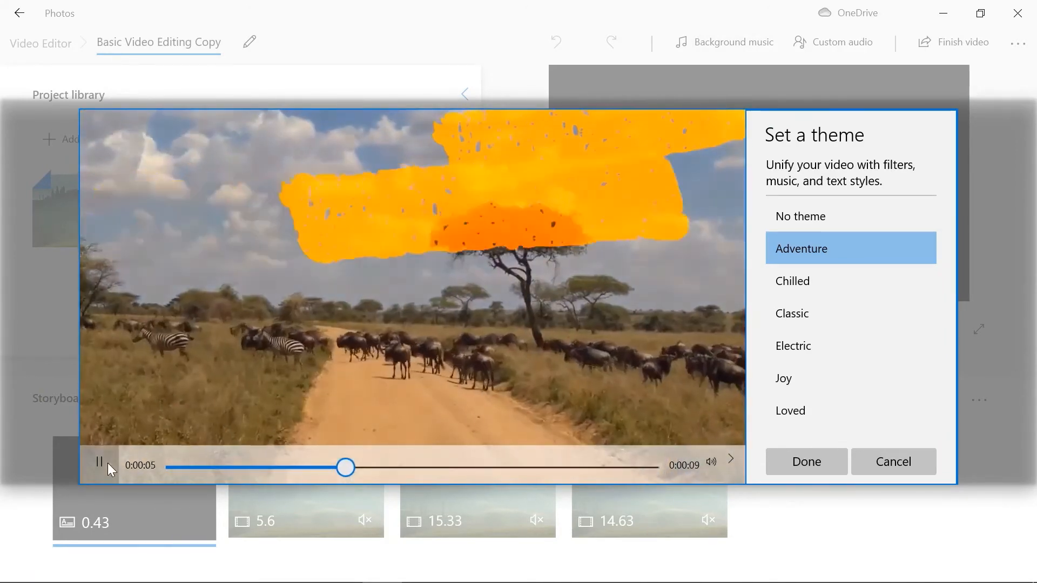
pyautogui.click(109, 464)
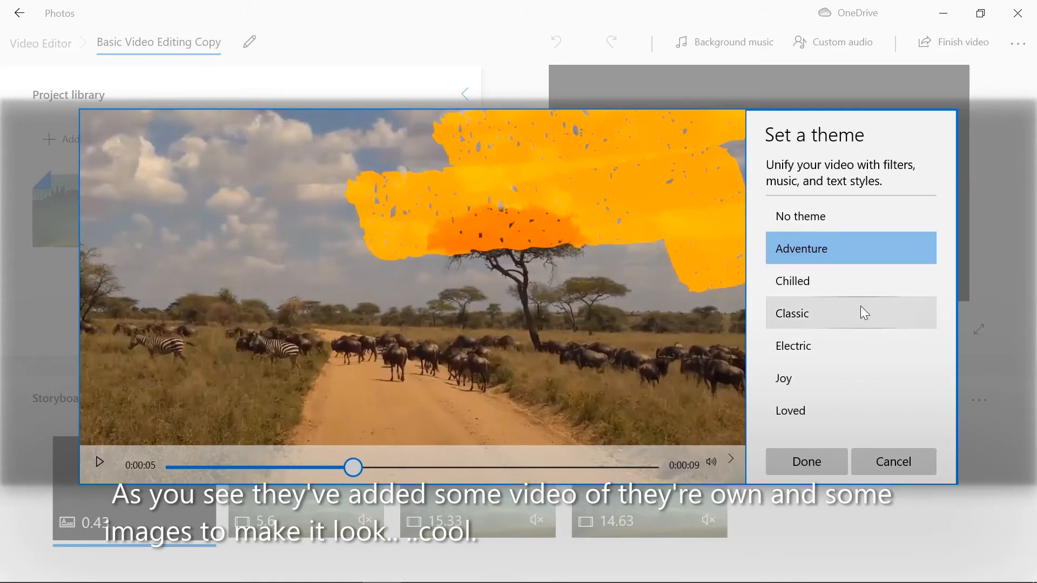
# Preview the Loved and Classic themes and apply Classic to the project.
pyautogui.click(852, 411)
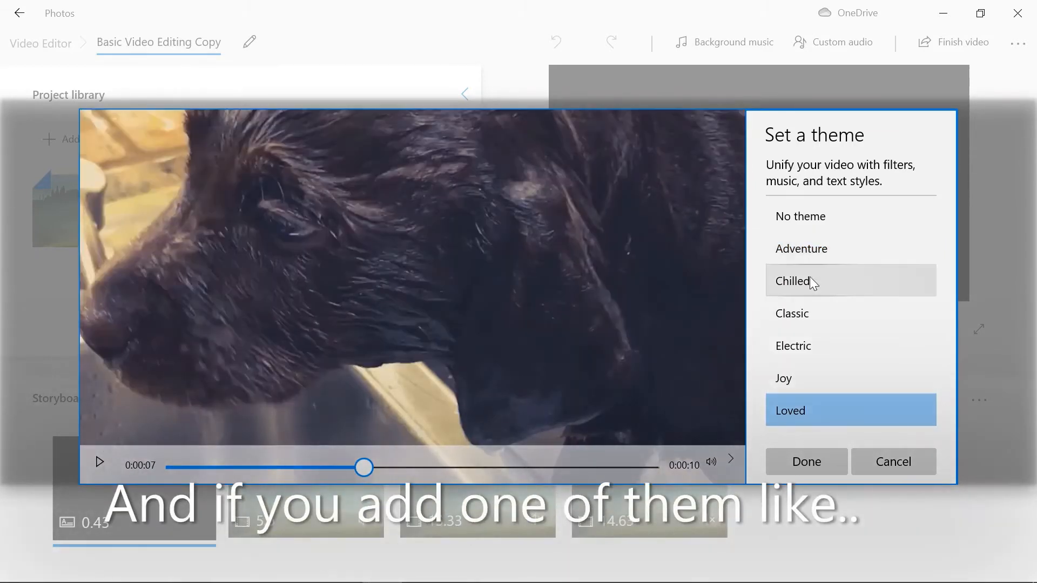
pyautogui.click(816, 308)
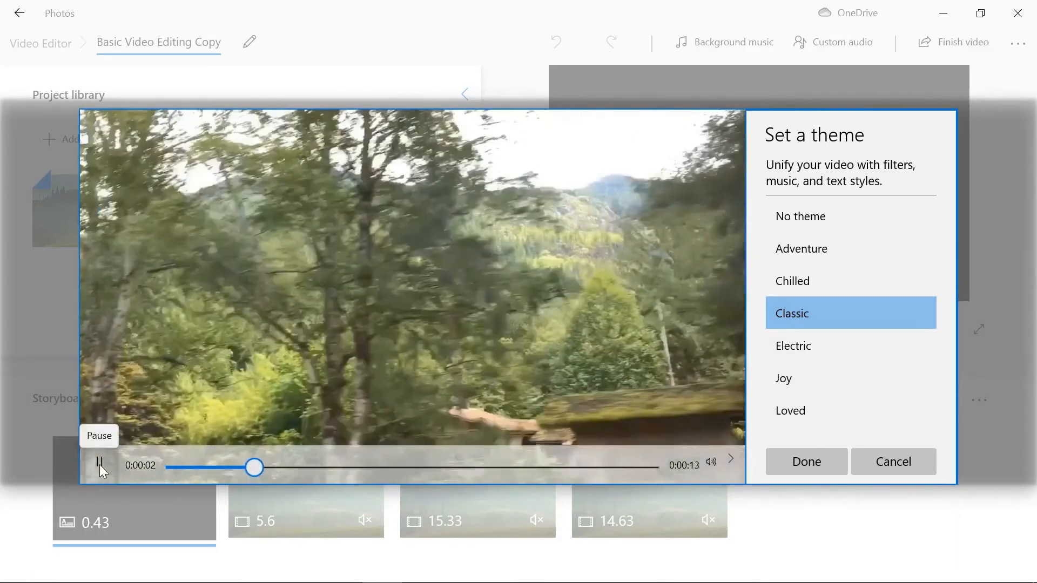
pyautogui.click(99, 463)
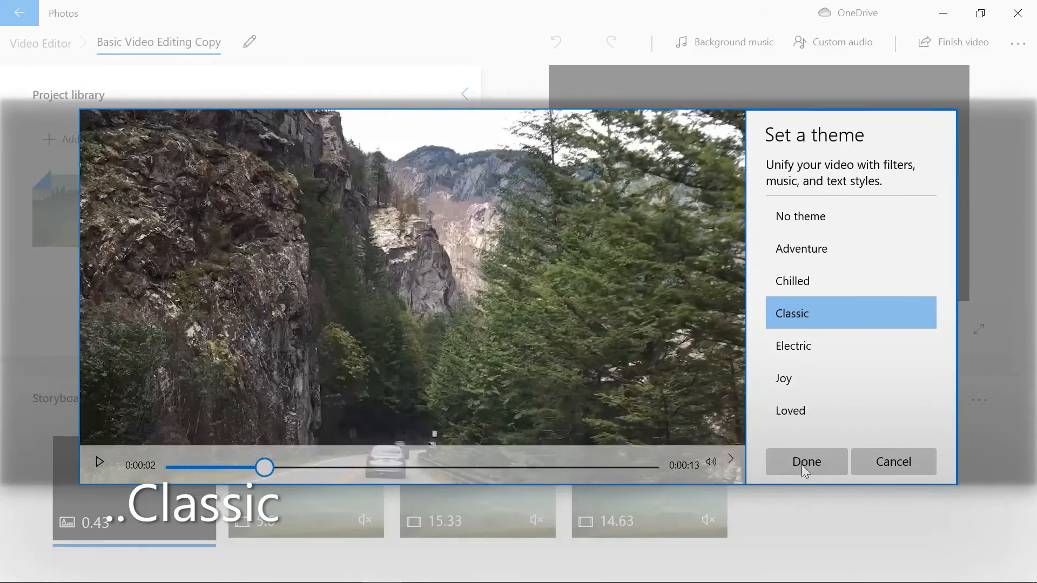
pyautogui.click(801, 465)
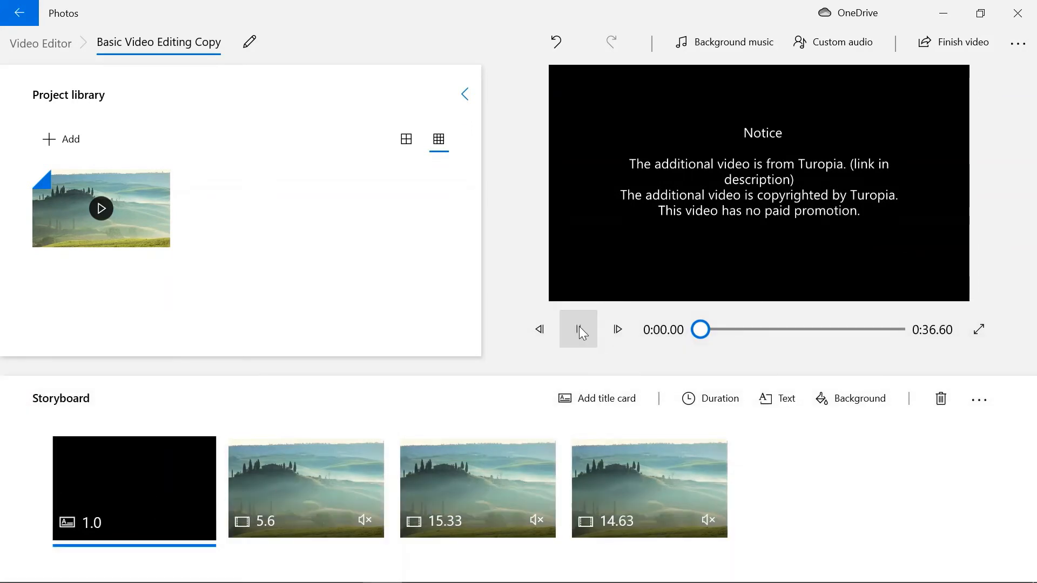
# Play the storyboard with the Classic theme and return to the opening title card.
pyautogui.click(579, 326)
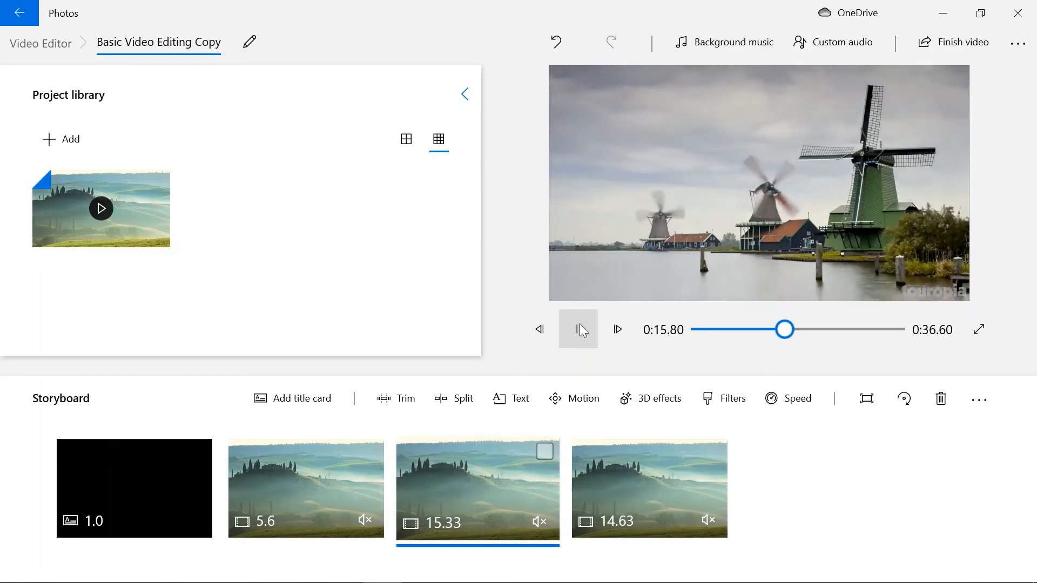
pyautogui.click(581, 330)
pyautogui.click(148, 493)
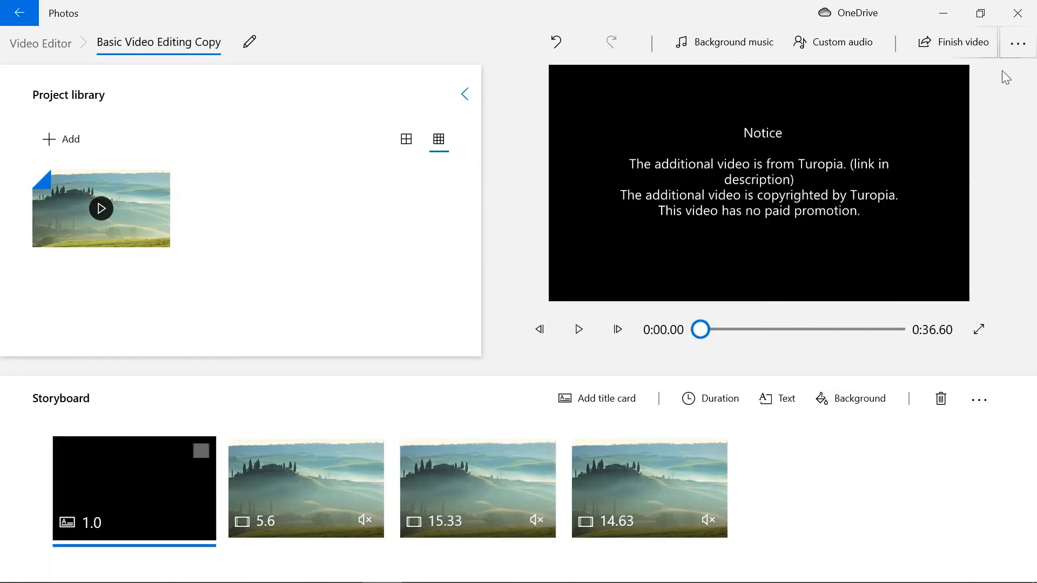
# Reopen the theme options to review the Classic sample and cancel without changing the theme.
pyautogui.click(1018, 43)
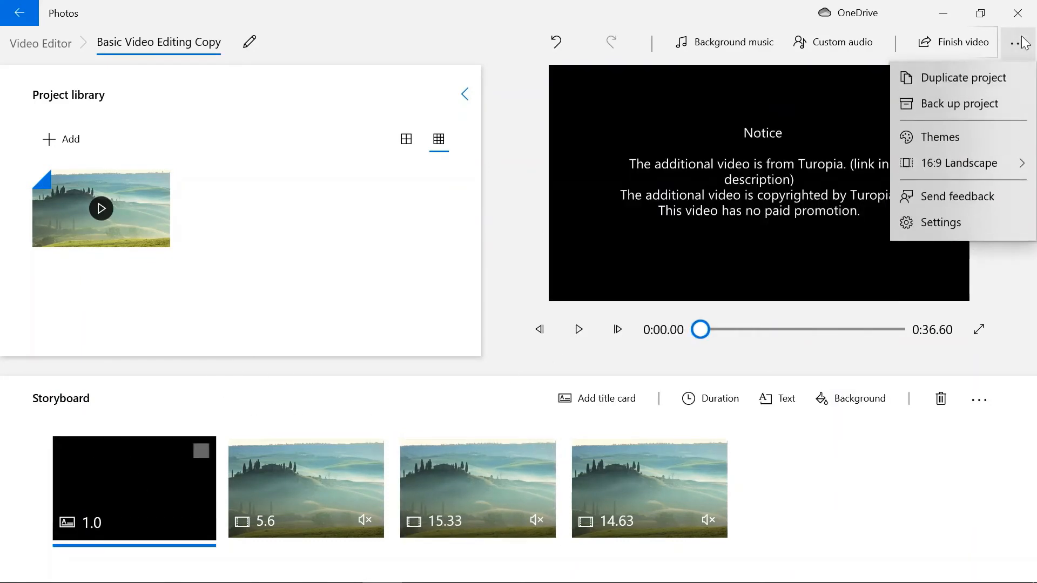
pyautogui.click(969, 142)
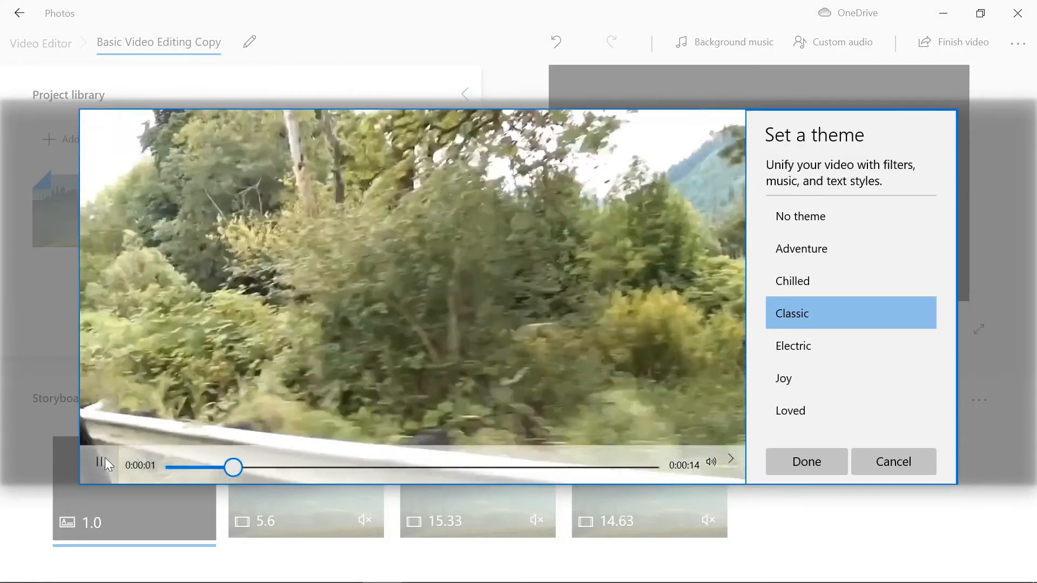
pyautogui.click(101, 462)
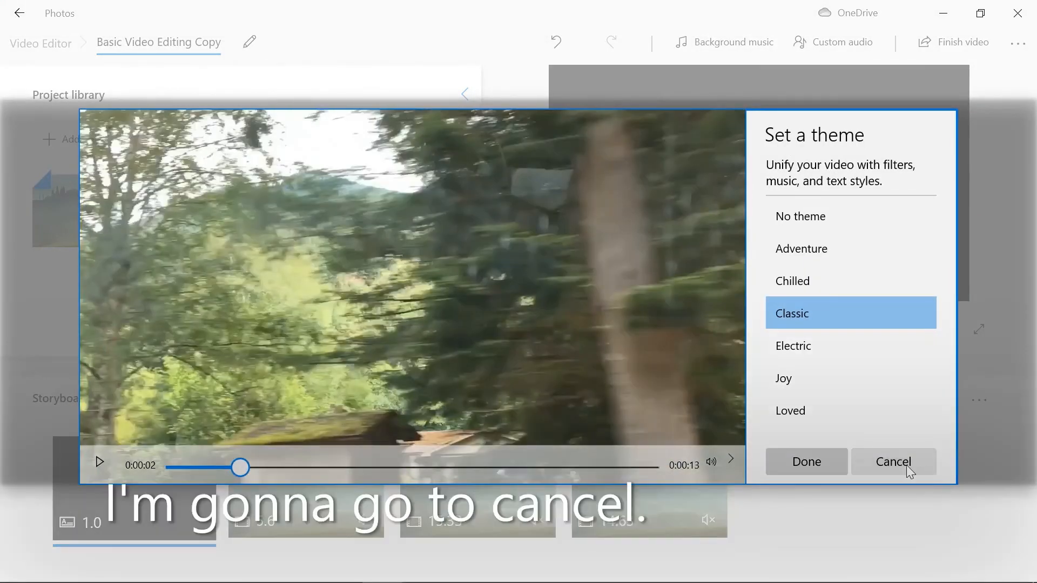
pyautogui.click(907, 464)
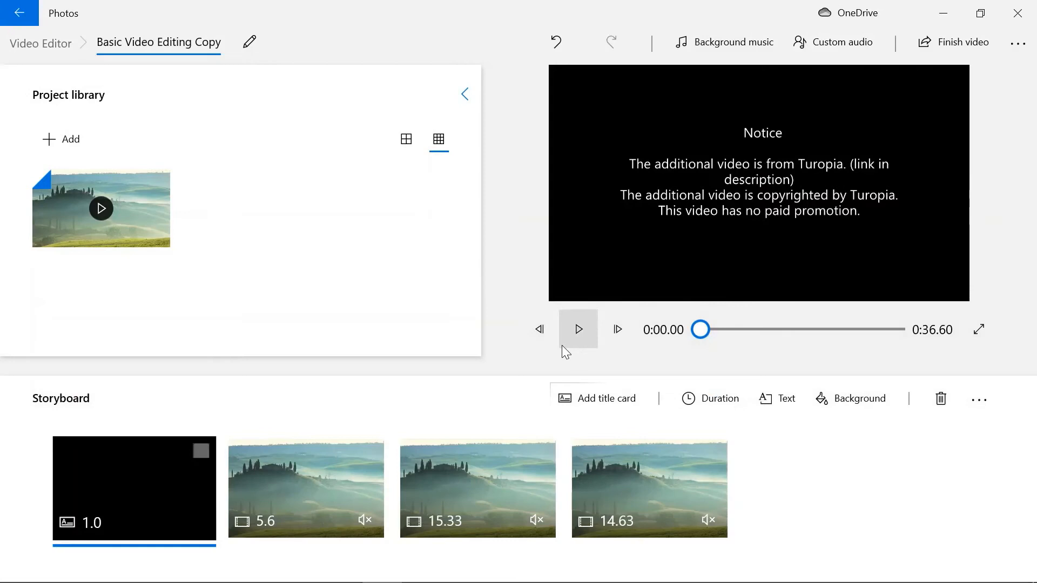
# Play the opening, undo the Classic theme, and replay the opening before returning to the title card.
pyautogui.click(566, 343)
pyautogui.click(579, 330)
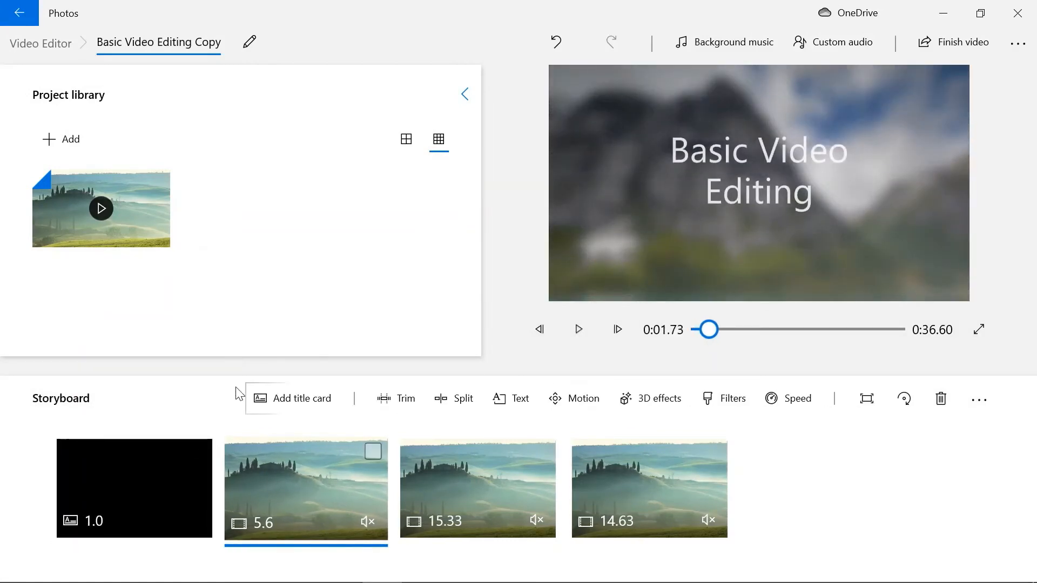
pyautogui.click(200, 452)
pyautogui.hotkey('ctrl', 'z')
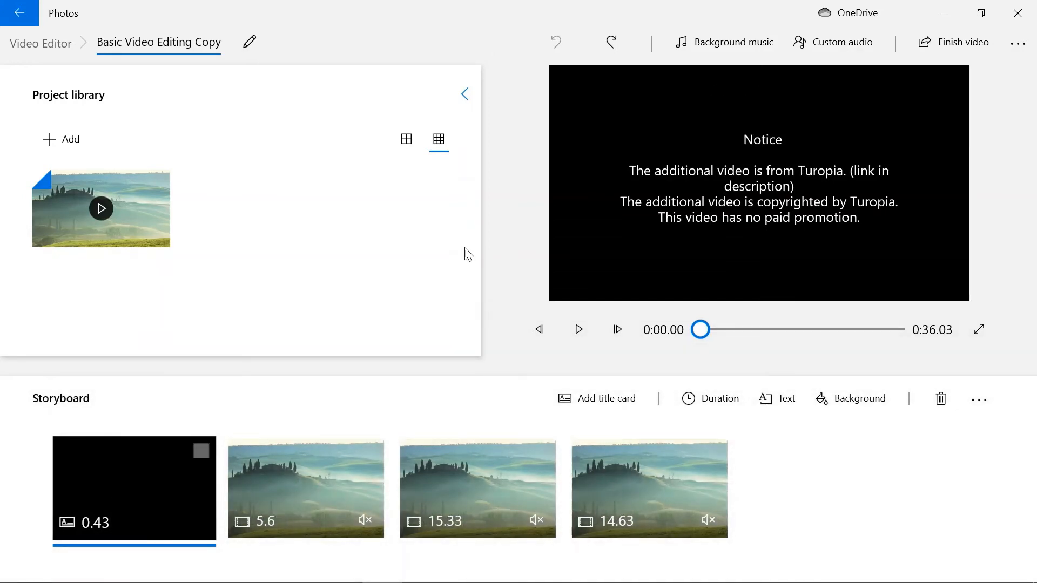
pyautogui.click(593, 332)
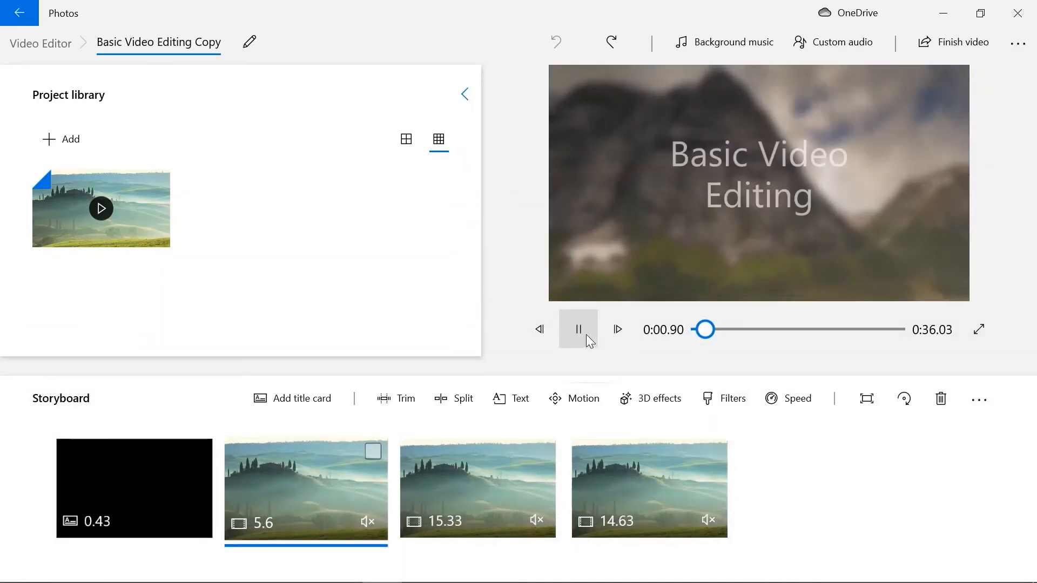
pyautogui.click(580, 330)
pyautogui.click(138, 489)
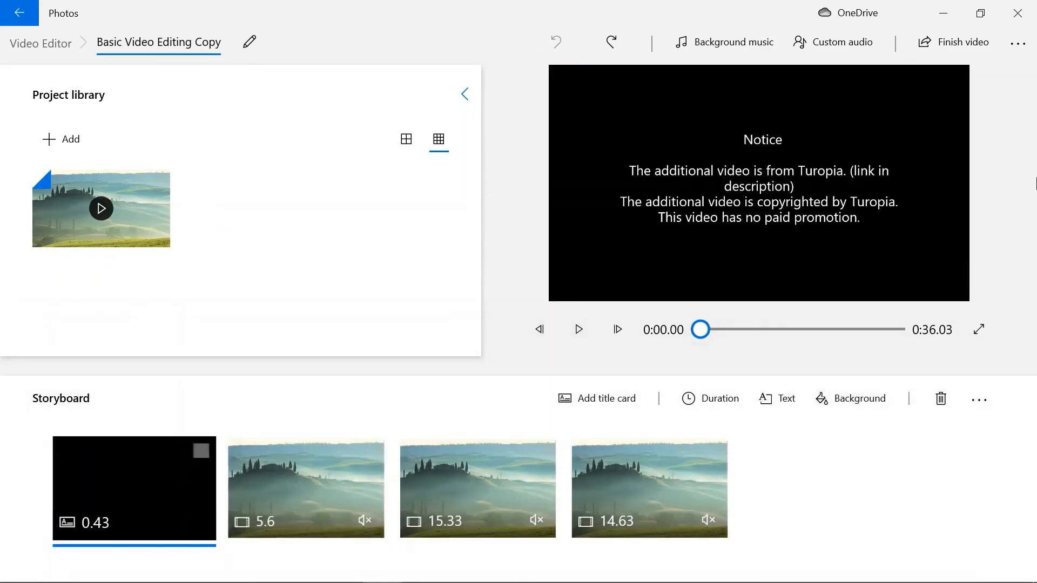
# Set the landscape project's aspect ratio to 4:3 and play the first seconds of the video.
pyautogui.click(1018, 43)
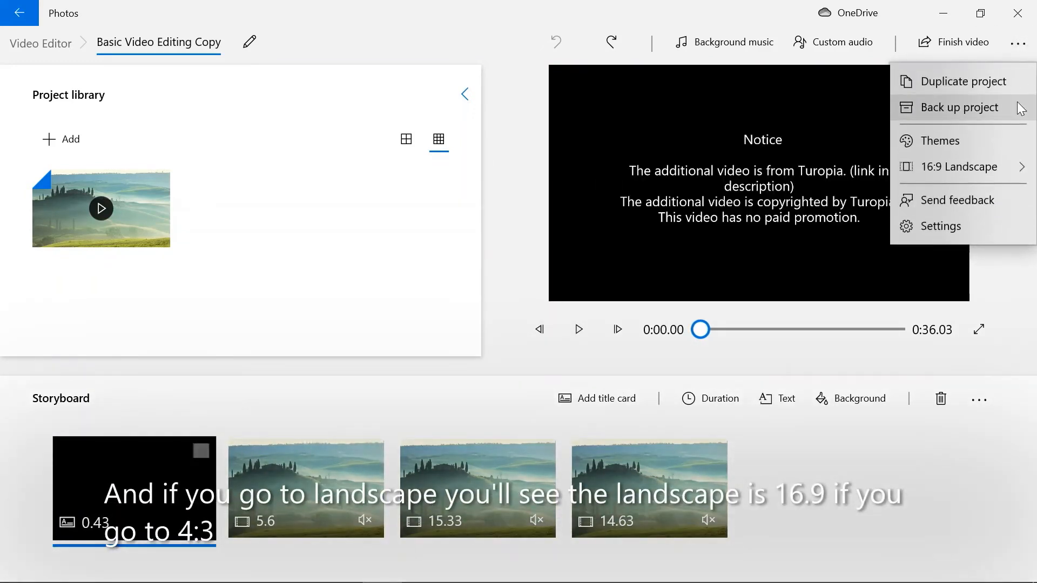
pyautogui.moveTo(1021, 167)
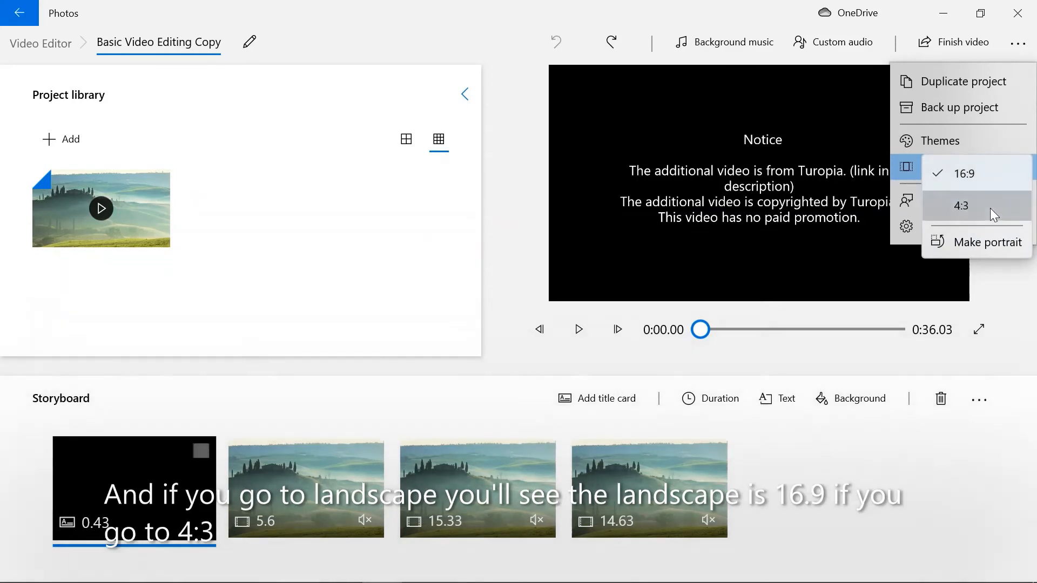
pyautogui.click(990, 208)
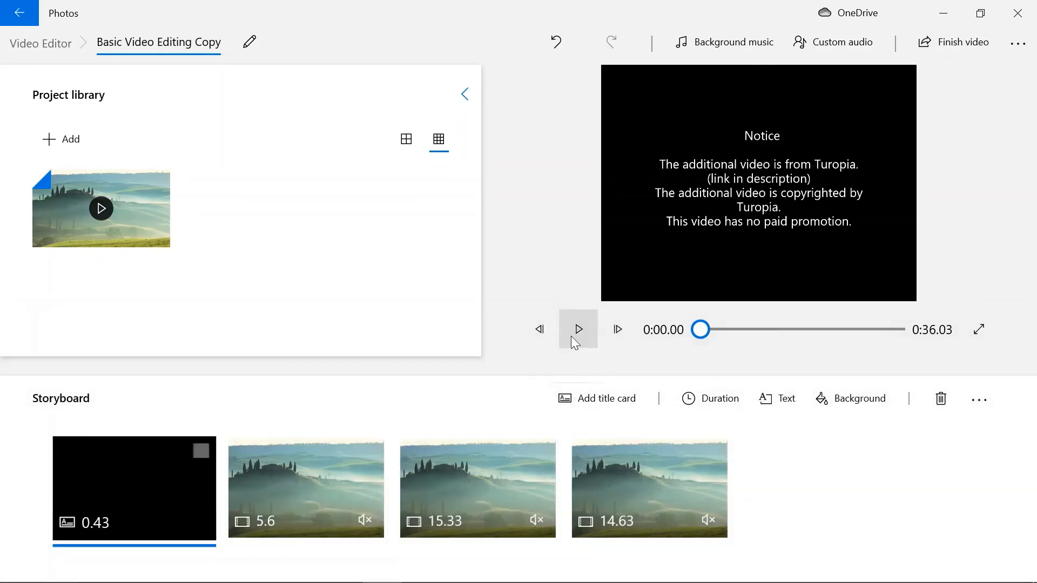
pyautogui.click(571, 336)
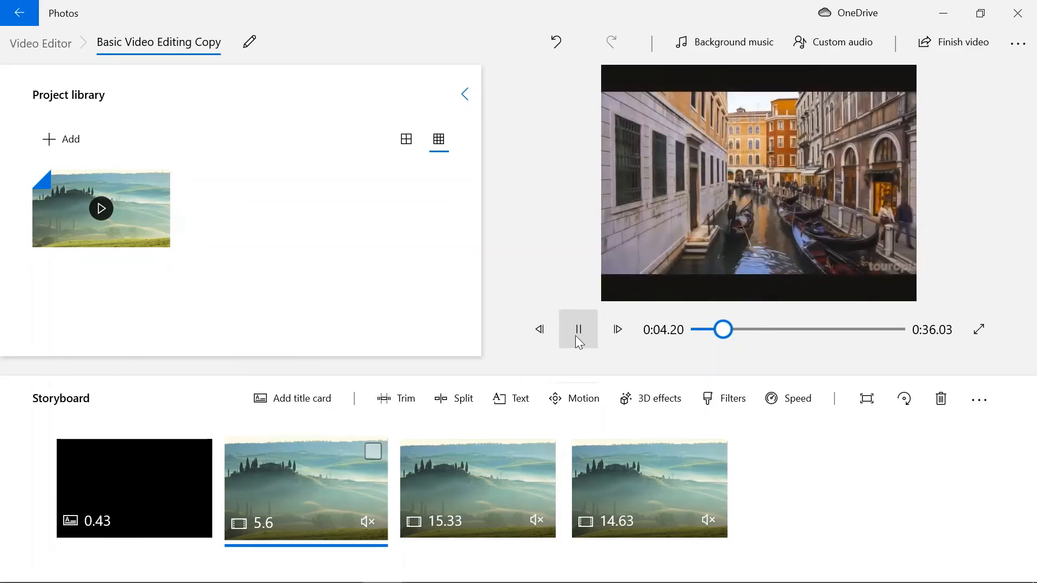
pyautogui.click(578, 333)
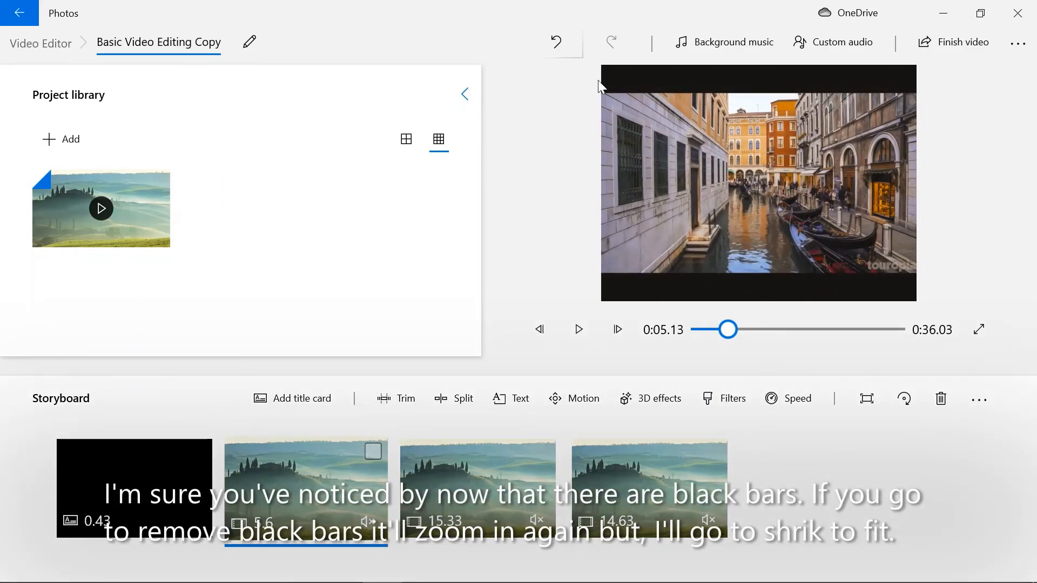
# Try removing the black bars from the 5.6-second clip and set it back to Shrink to fit.
pyautogui.click(861, 384)
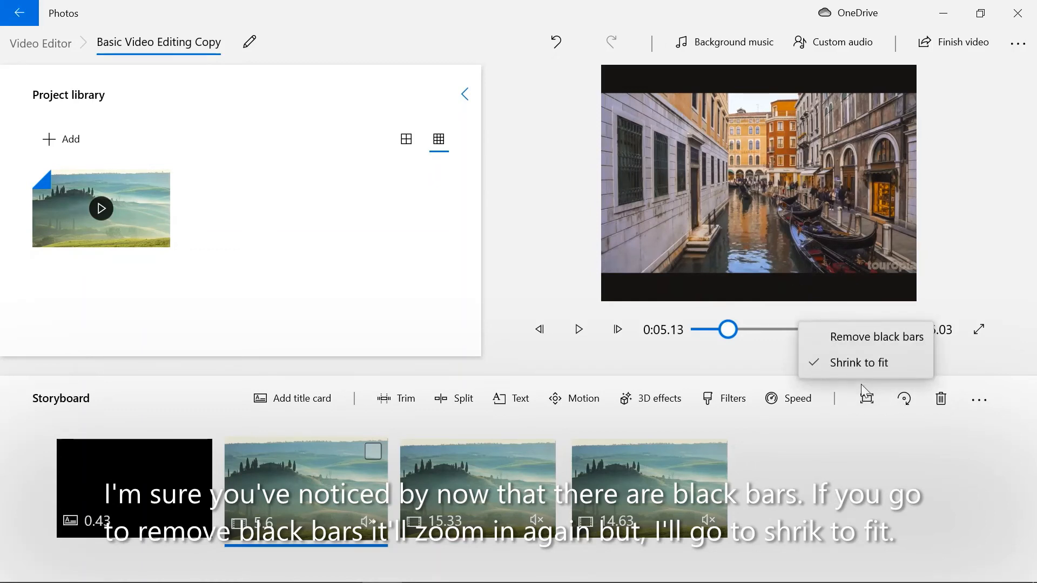
pyautogui.click(871, 340)
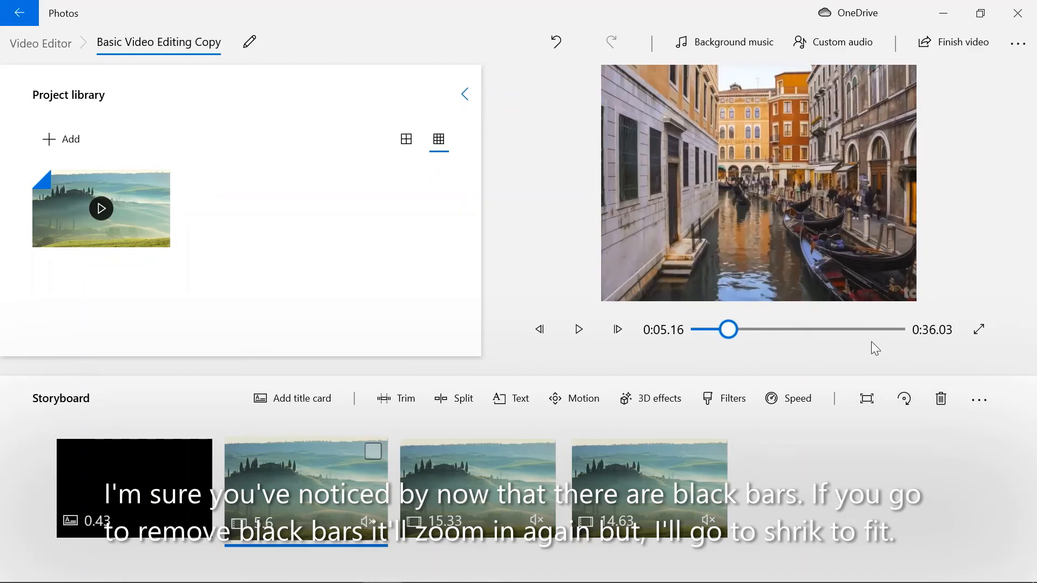
pyautogui.click(866, 398)
pyautogui.click(856, 373)
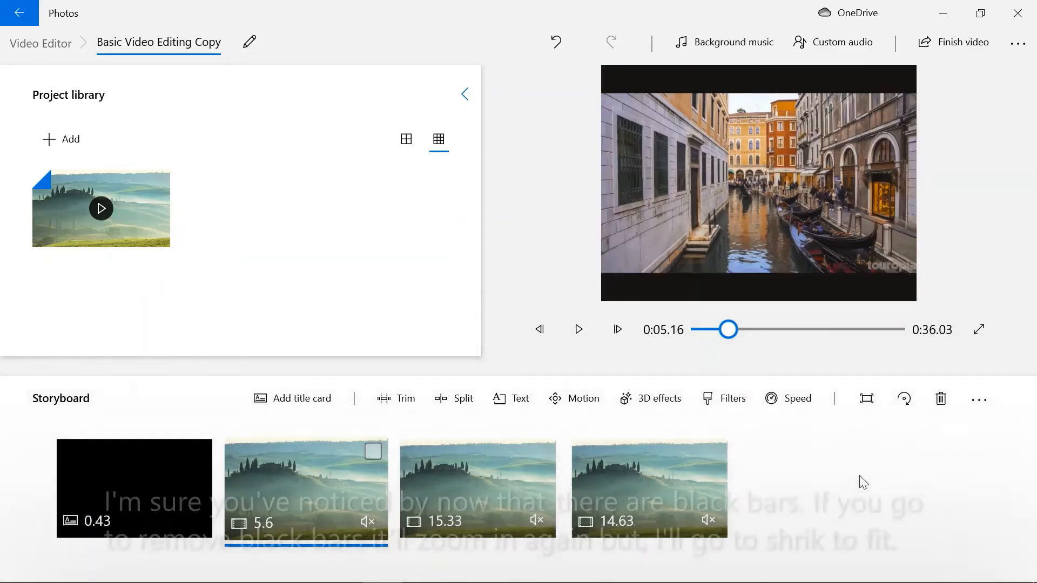
# Play on into the 15.33-second clip in the 4:3 format and return to the title card.
pyautogui.click(583, 333)
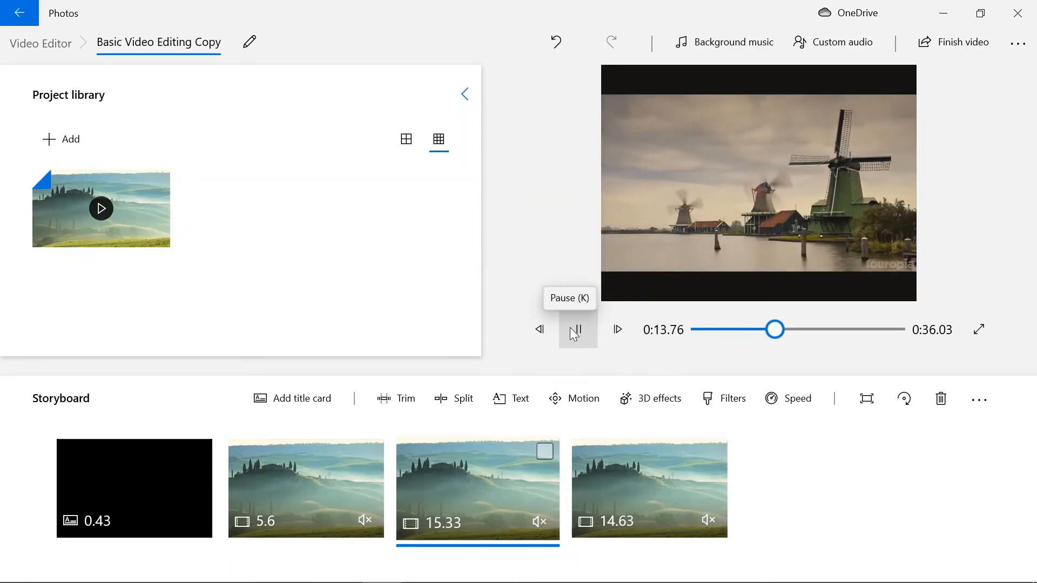
pyautogui.click(569, 328)
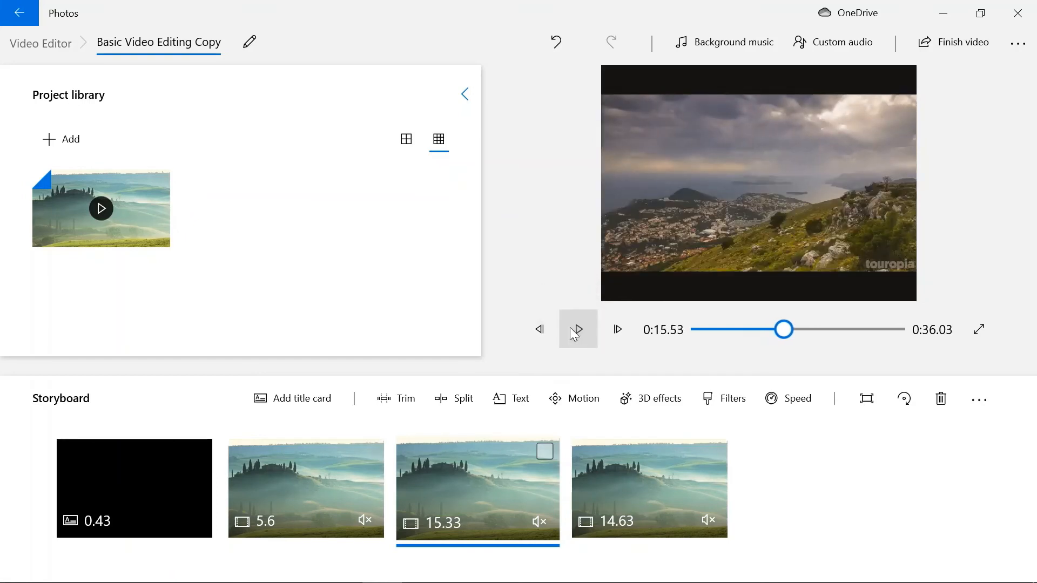
pyautogui.click(621, 474)
pyautogui.click(157, 478)
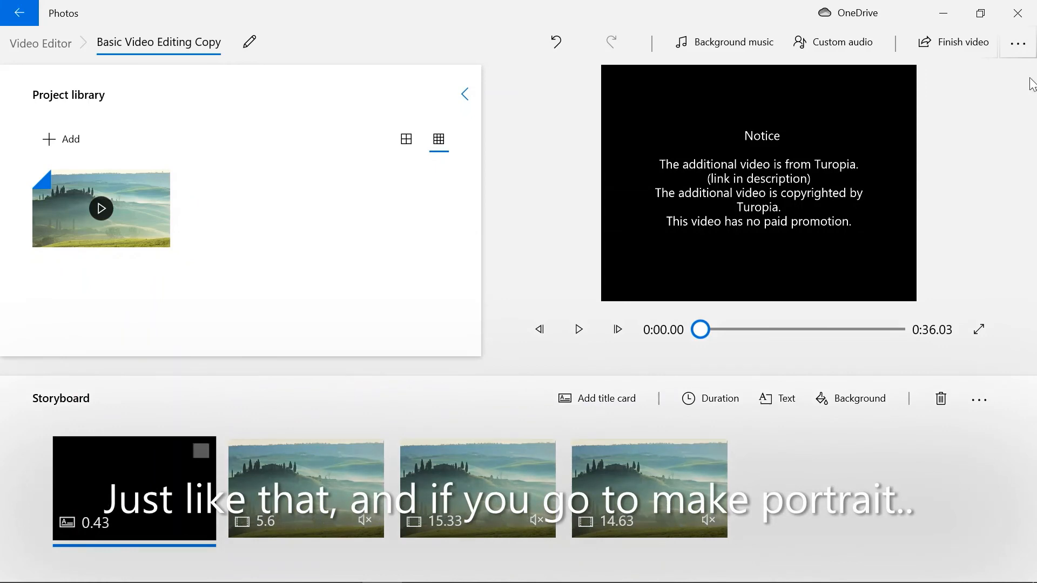
# Change the project's orientation from landscape to portrait.
pyautogui.click(1017, 43)
pyautogui.moveTo(1021, 179)
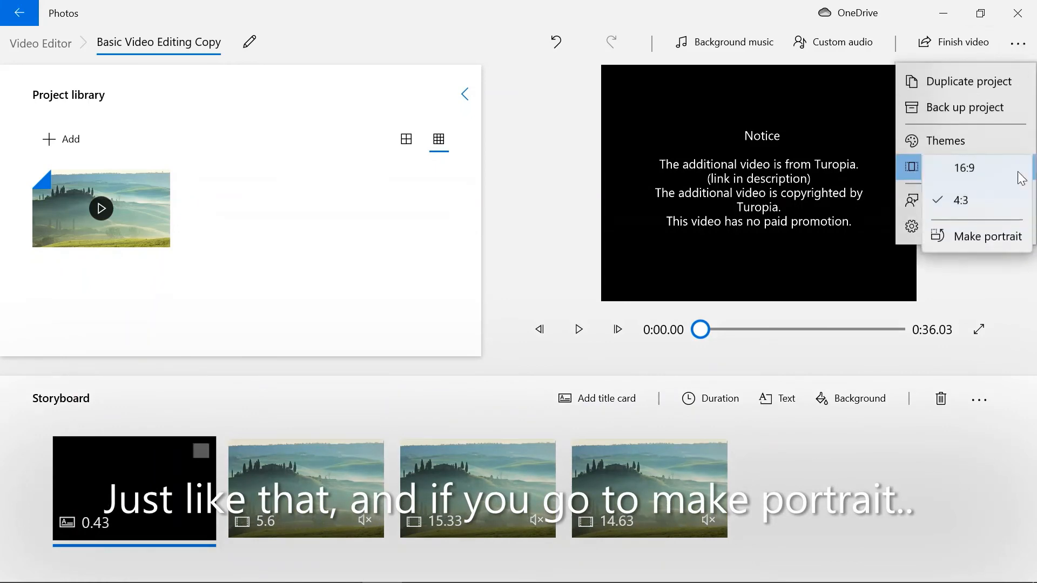
pyautogui.click(998, 248)
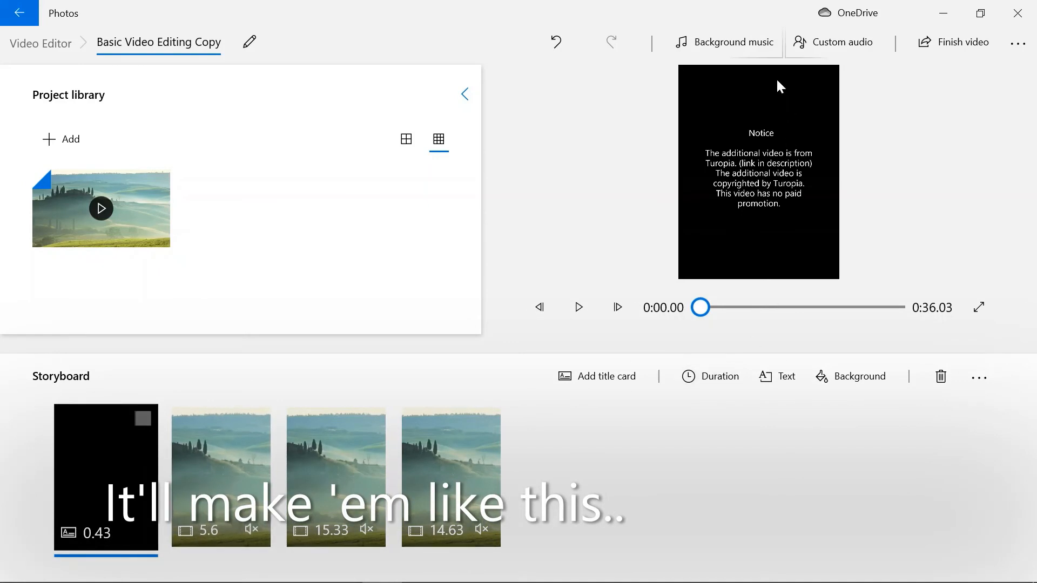
# Change the project's orientation from portrait back to landscape.
pyautogui.click(1010, 54)
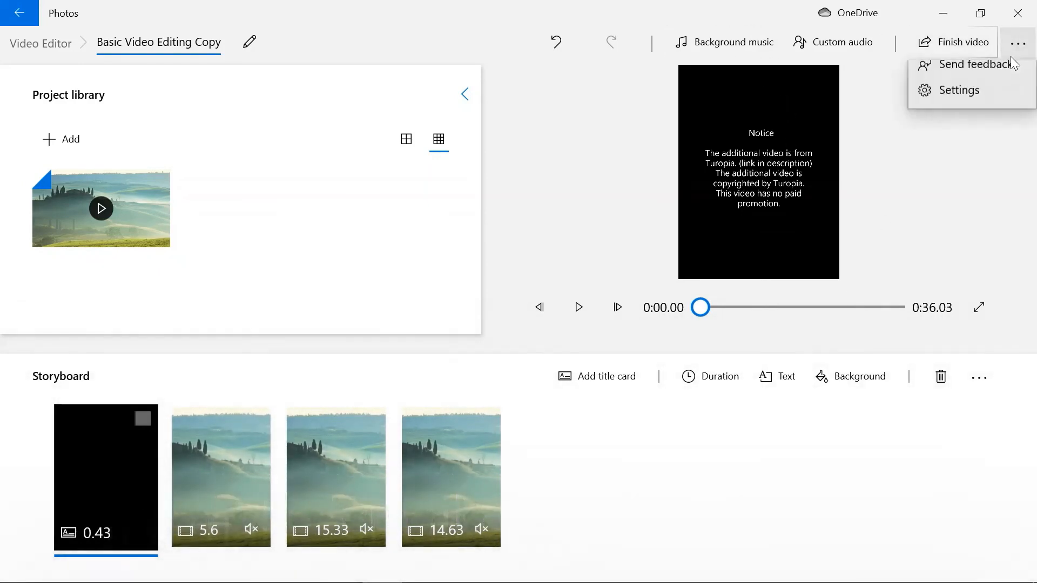
pyautogui.moveTo(1026, 176)
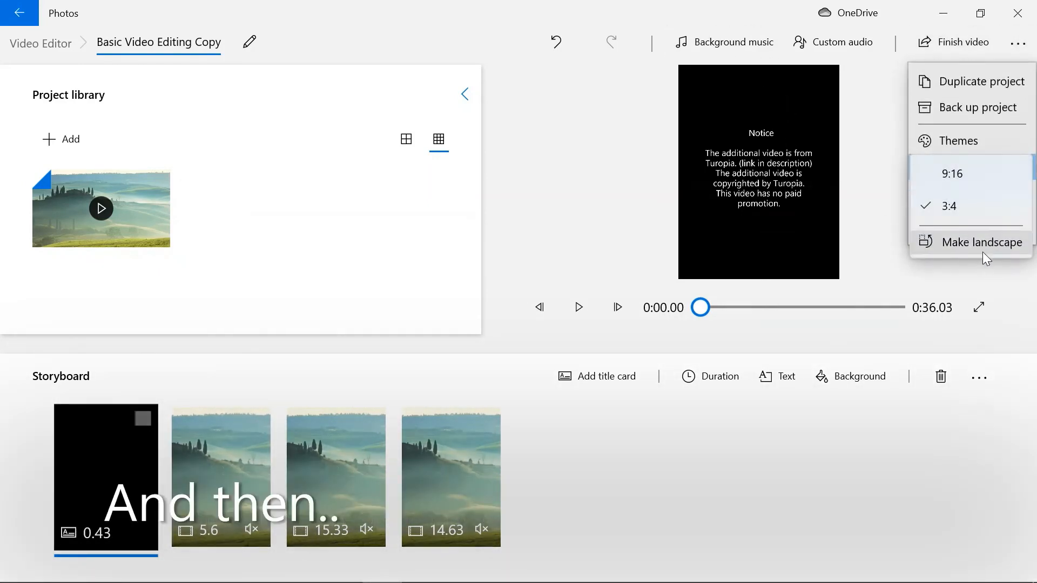
pyautogui.click(984, 250)
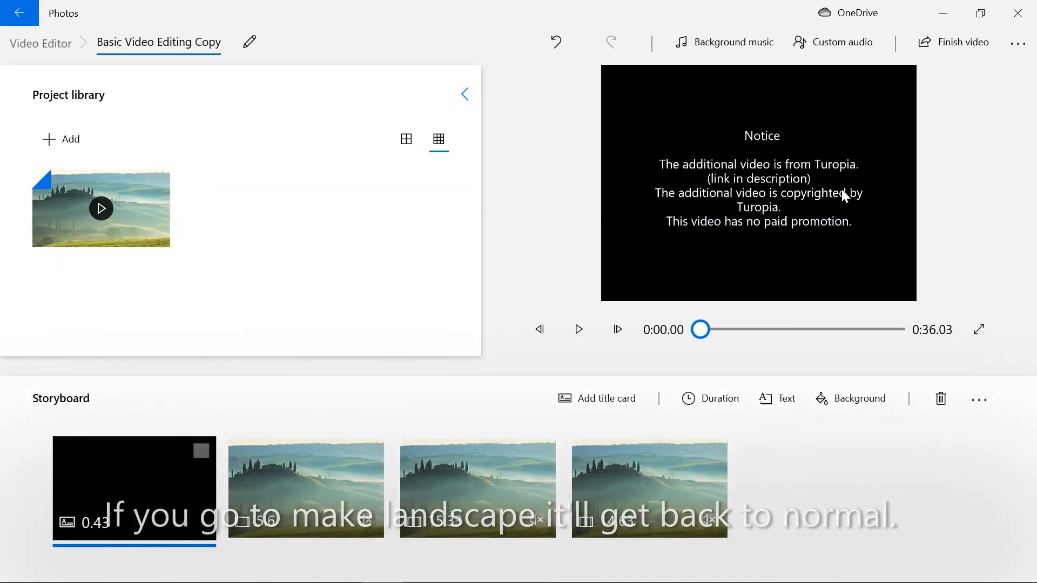
# Look through the Photos settings from the sources down to the video and privacy sections, and return to the project.
pyautogui.click(1026, 44)
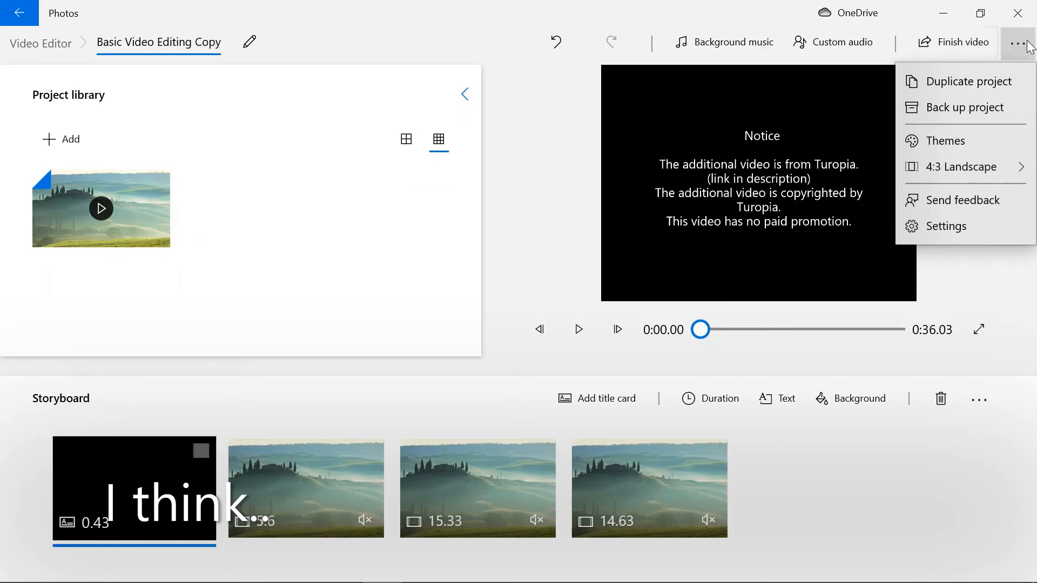
pyautogui.click(1029, 46)
pyautogui.click(1029, 46)
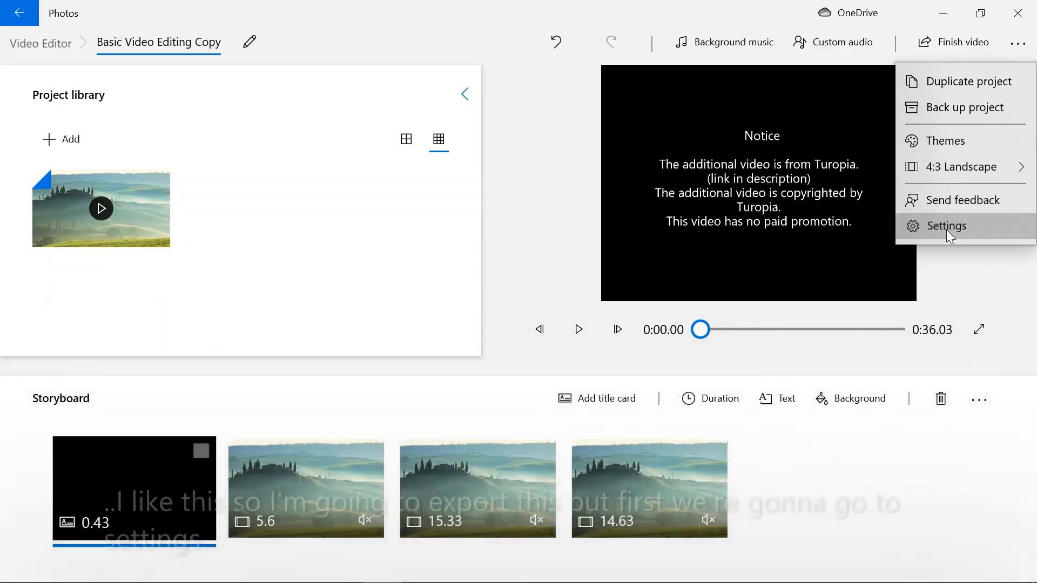
pyautogui.click(947, 229)
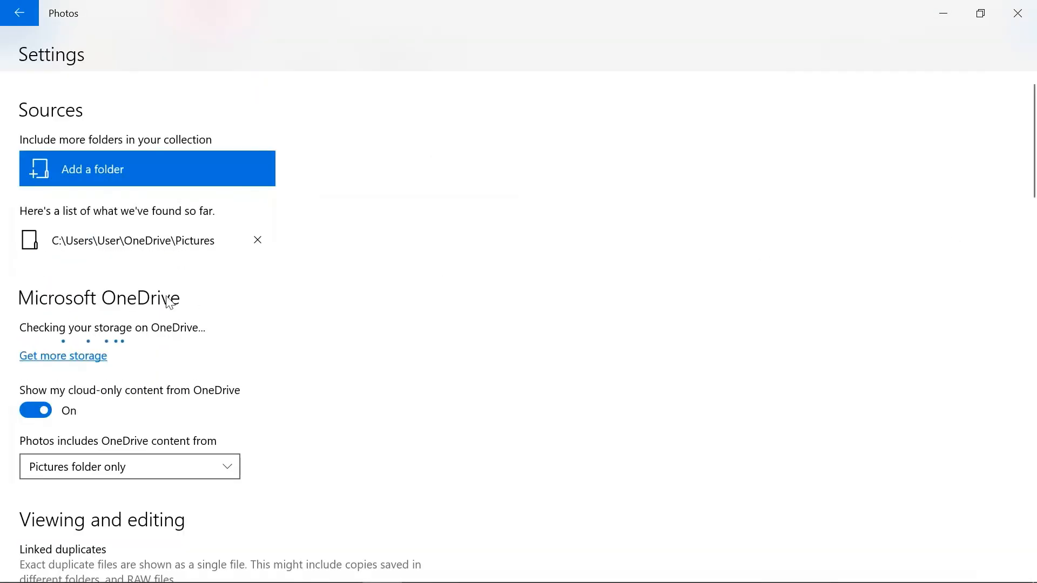
pyautogui.scroll(-8, 419, 303)
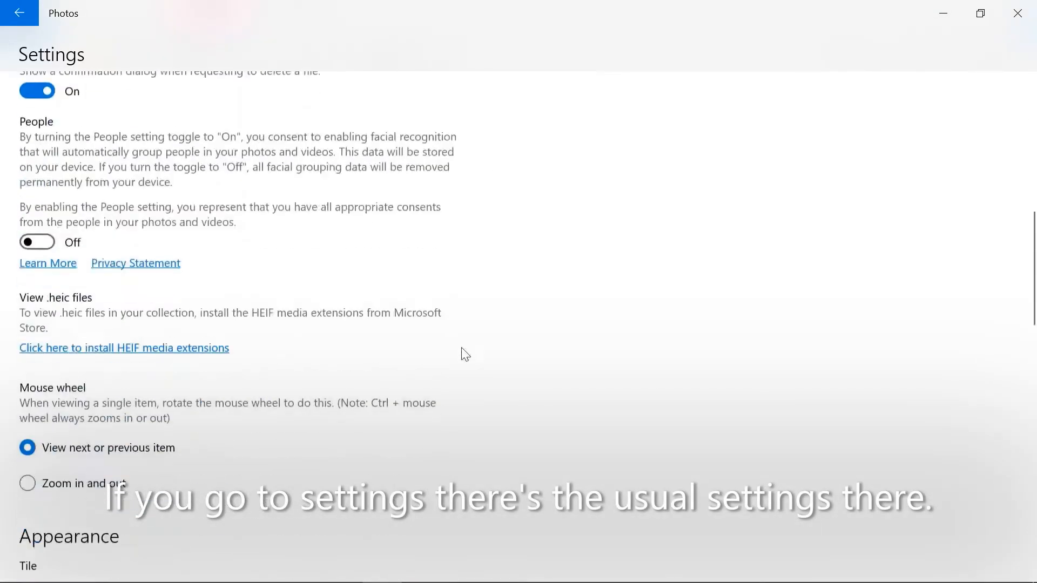
pyautogui.scroll(-15, 466, 355)
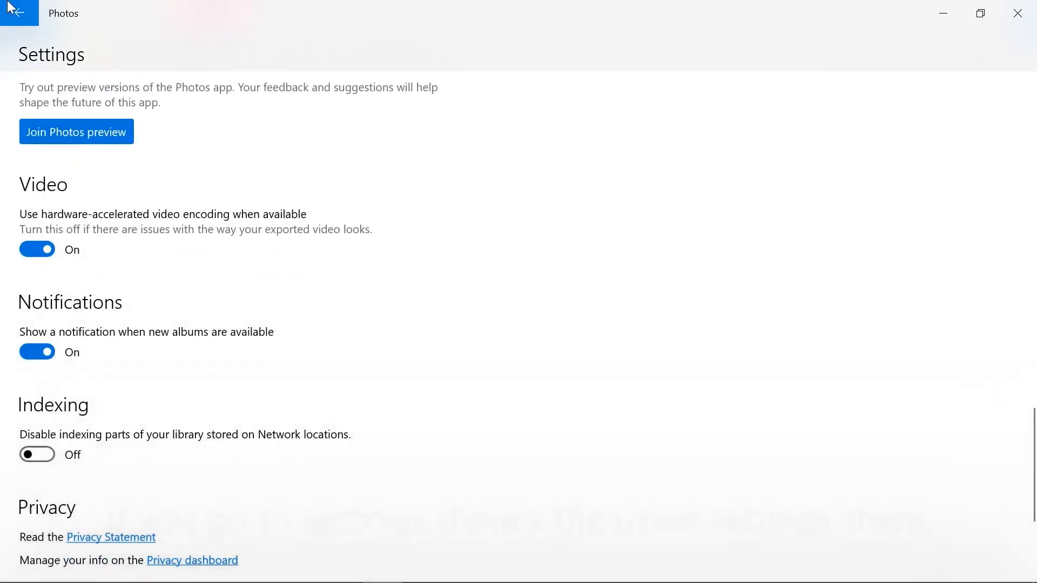
pyautogui.click(11, 9)
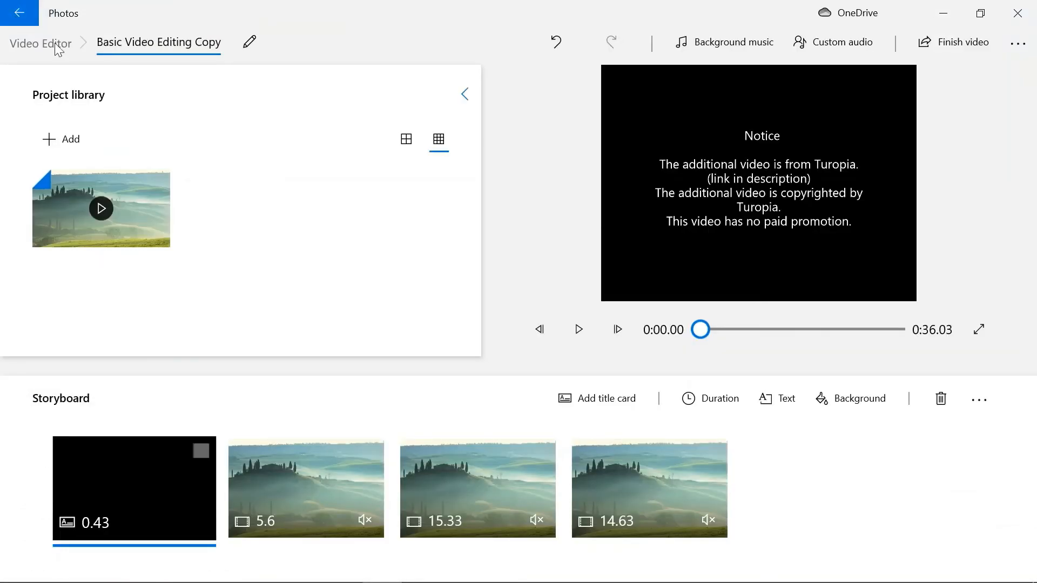
# Select the title card and all three clips, and export the video as Basic Video Editing in the created videos folder, replacing the existing file.
pyautogui.click(200, 451)
pyautogui.click(375, 454)
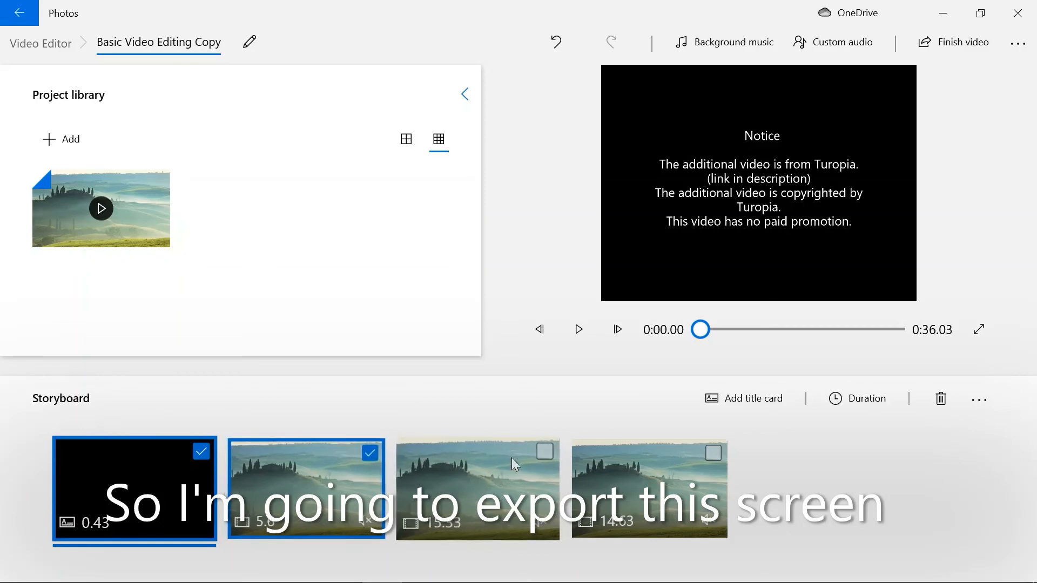
pyautogui.click(543, 453)
pyautogui.click(721, 449)
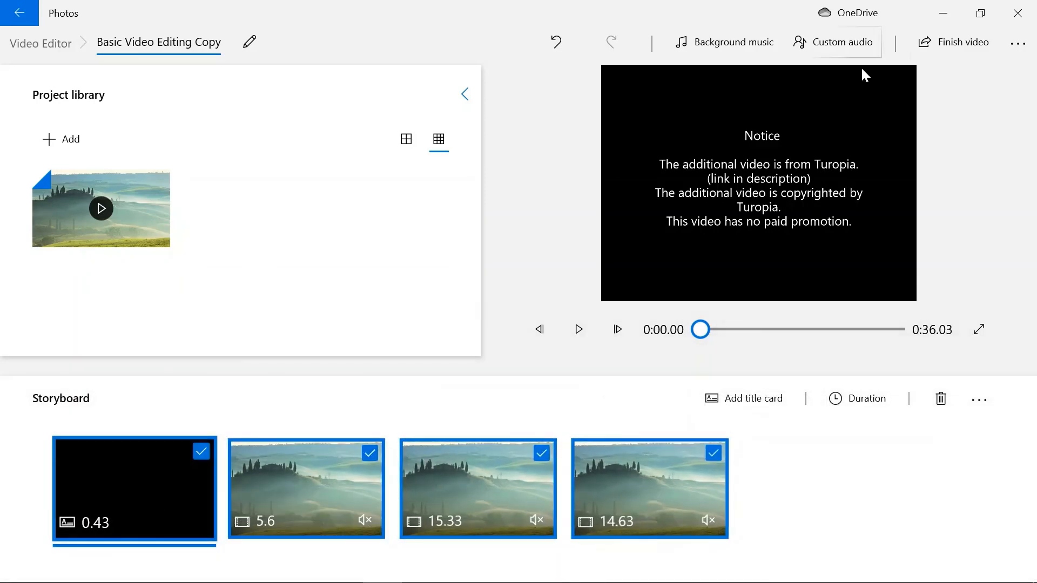
pyautogui.click(953, 41)
pyautogui.click(452, 365)
pyautogui.click(609, 500)
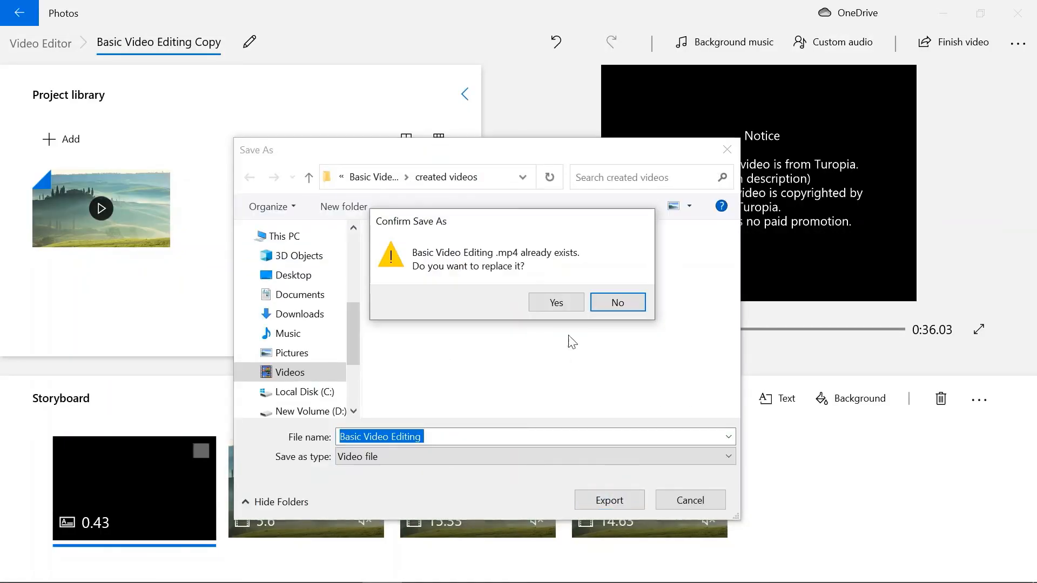
pyautogui.click(555, 302)
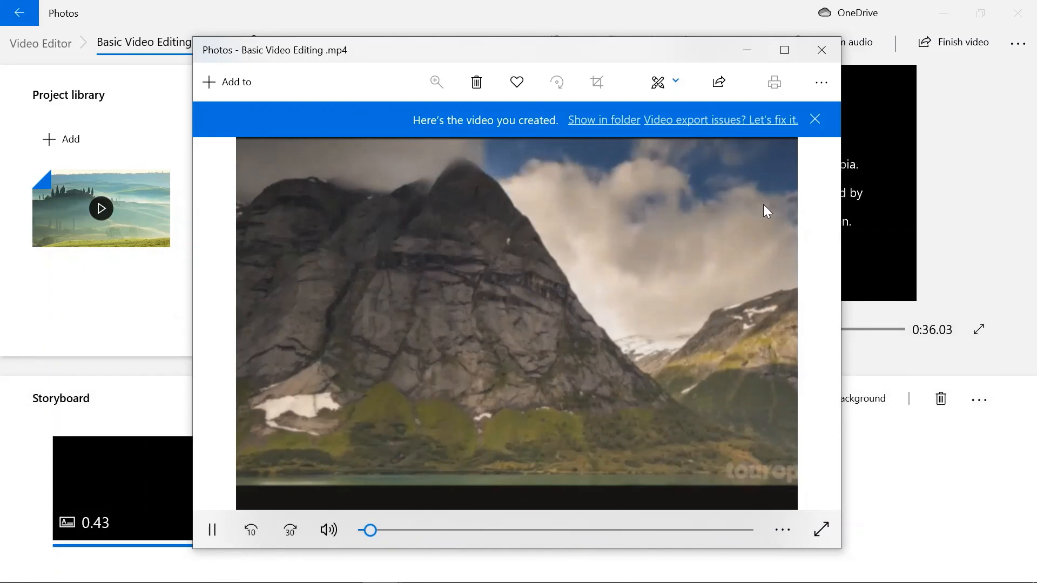
# Pause the exported video, check its final frames and close the preview.
pyautogui.click(212, 532)
pyautogui.moveTo(727, 531); pyautogui.dragTo(753, 541)
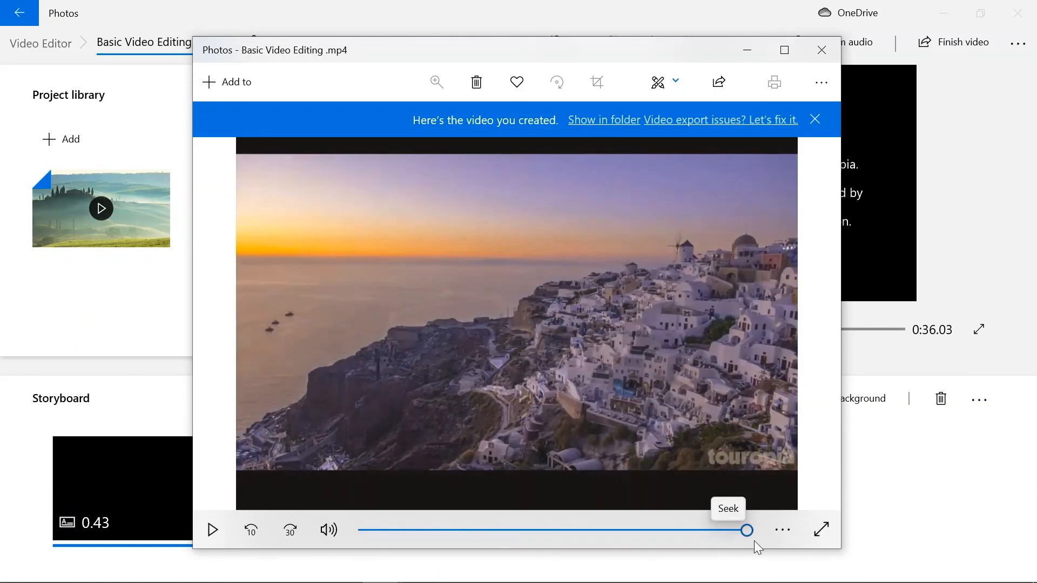
pyautogui.click(822, 50)
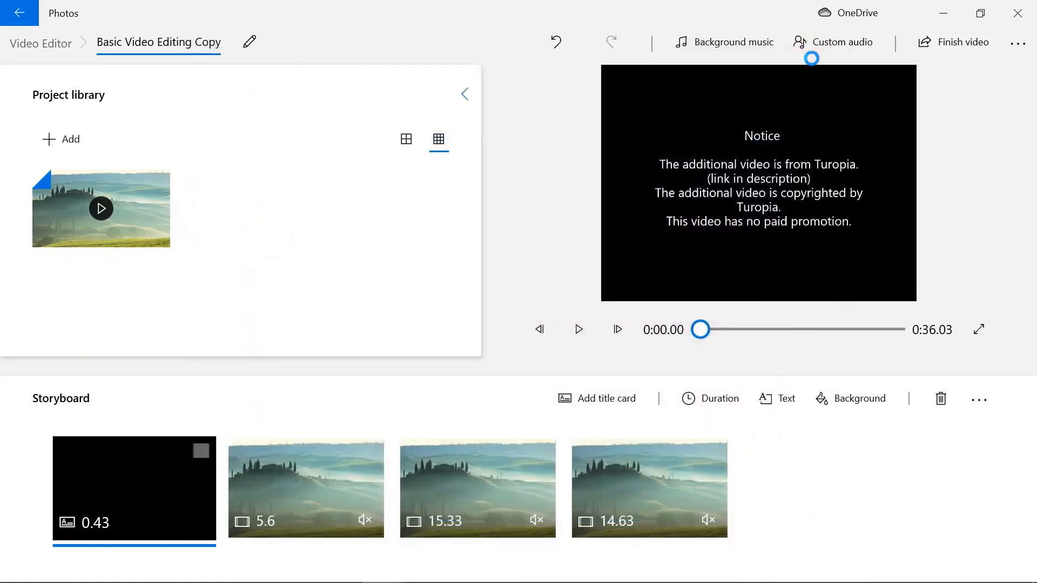
# Set the landscape project's aspect ratio to 16:9.
pyautogui.click(1018, 43)
pyautogui.moveTo(975, 169)
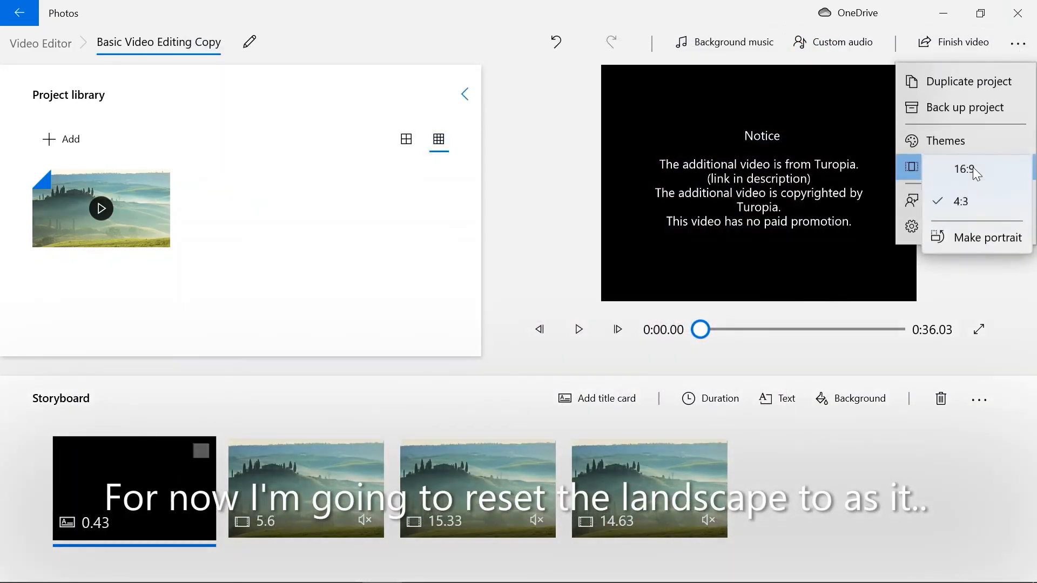
pyautogui.click(965, 178)
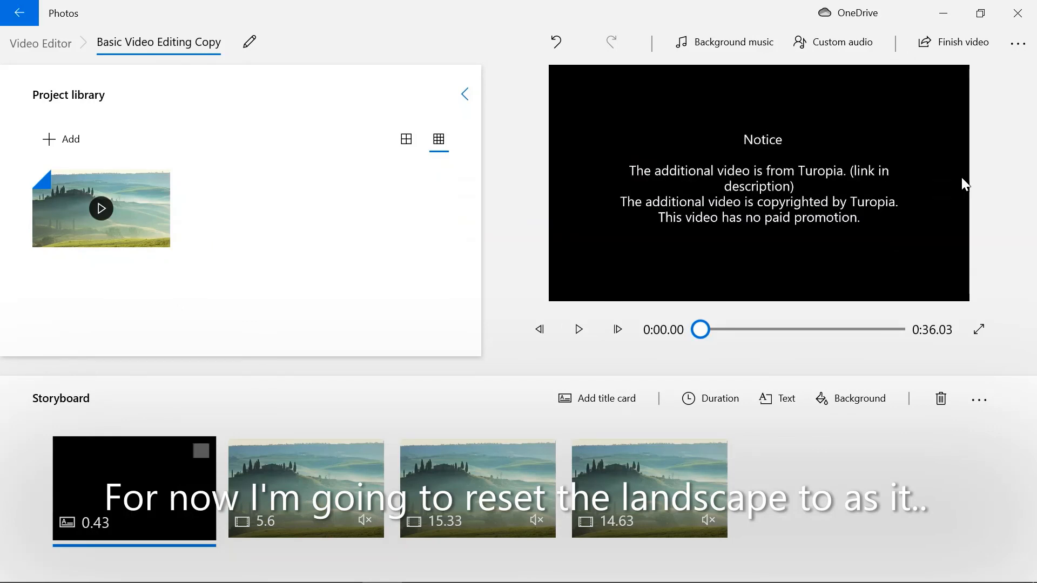